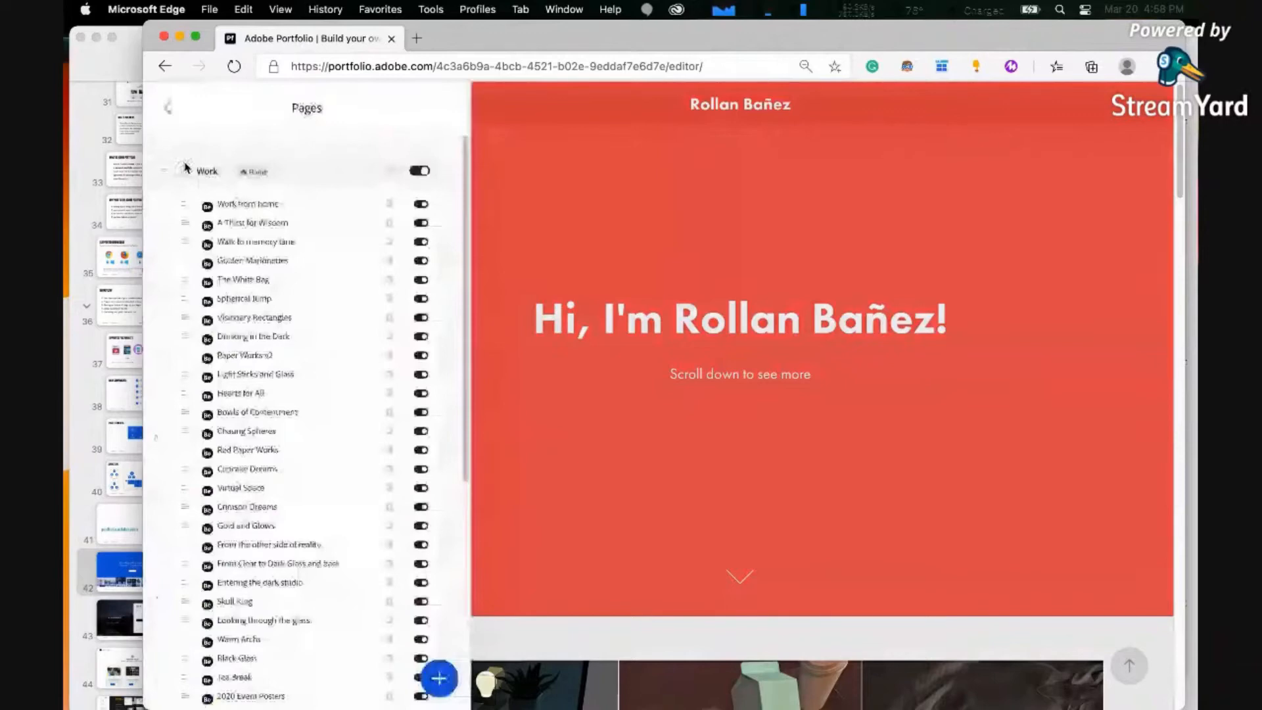
scroll(339, 383, down, 10)
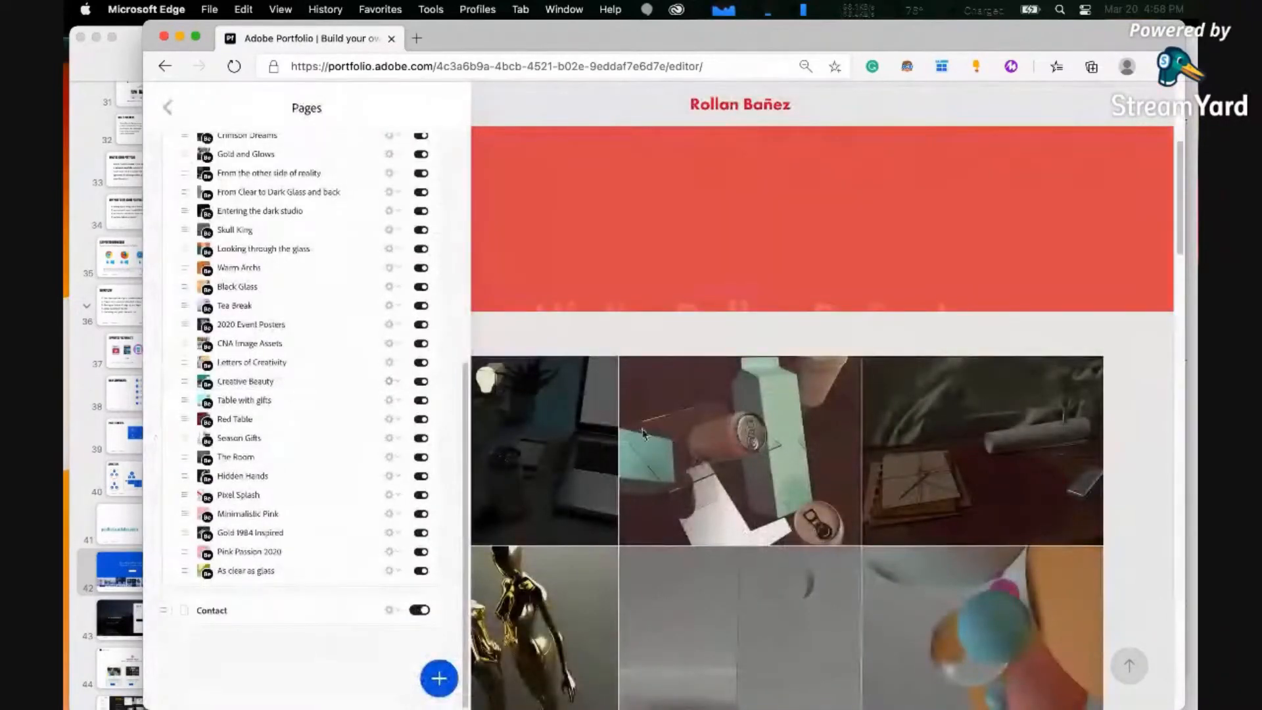
scroll(671, 381, up, 5)
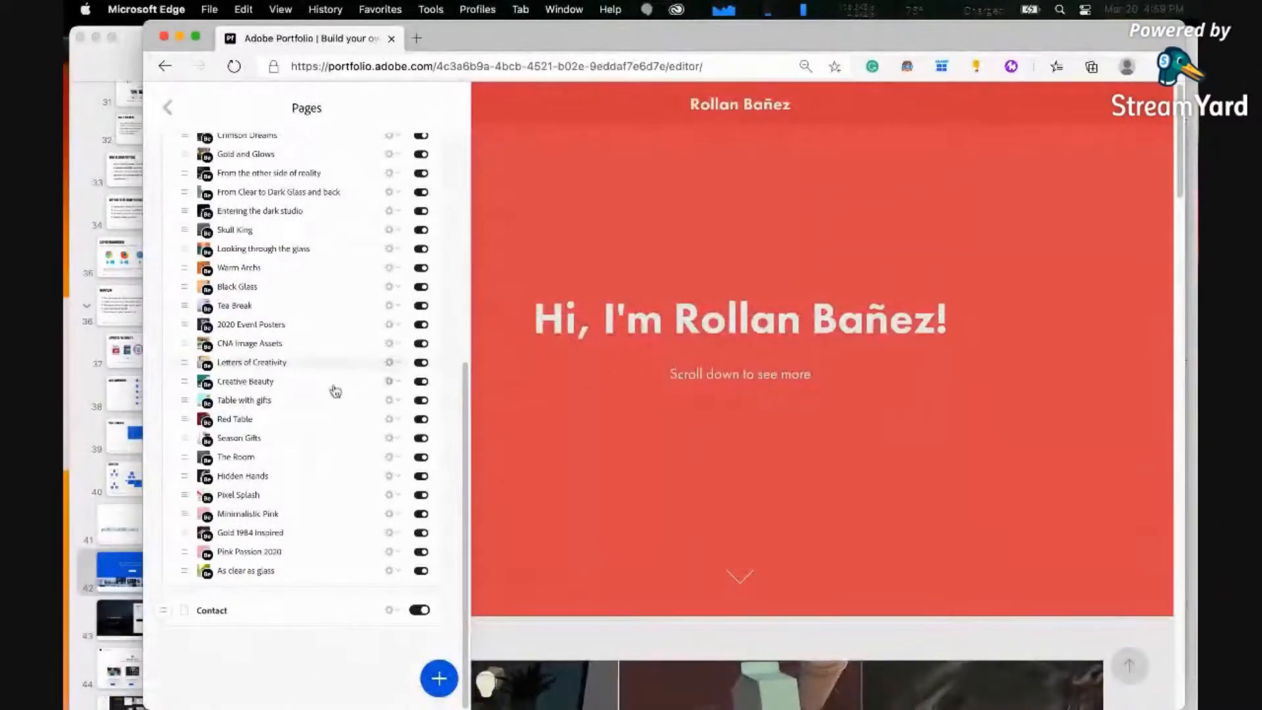
scroll(332, 389, up, 5)
scroll(310, 336, up, 3)
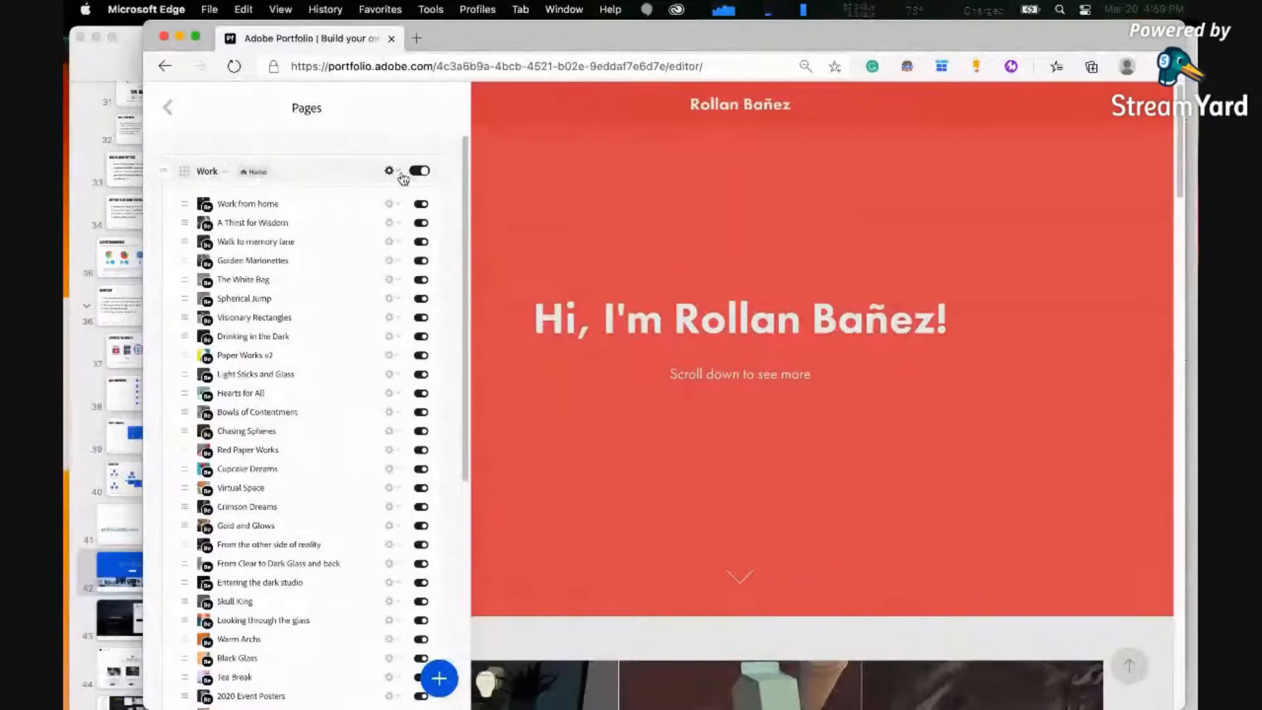
Switch to Finder, open the Adobe Portfolio Demo Files folder on the Desktop and move its window clear of the Pages list
mouse_move(581, 702)
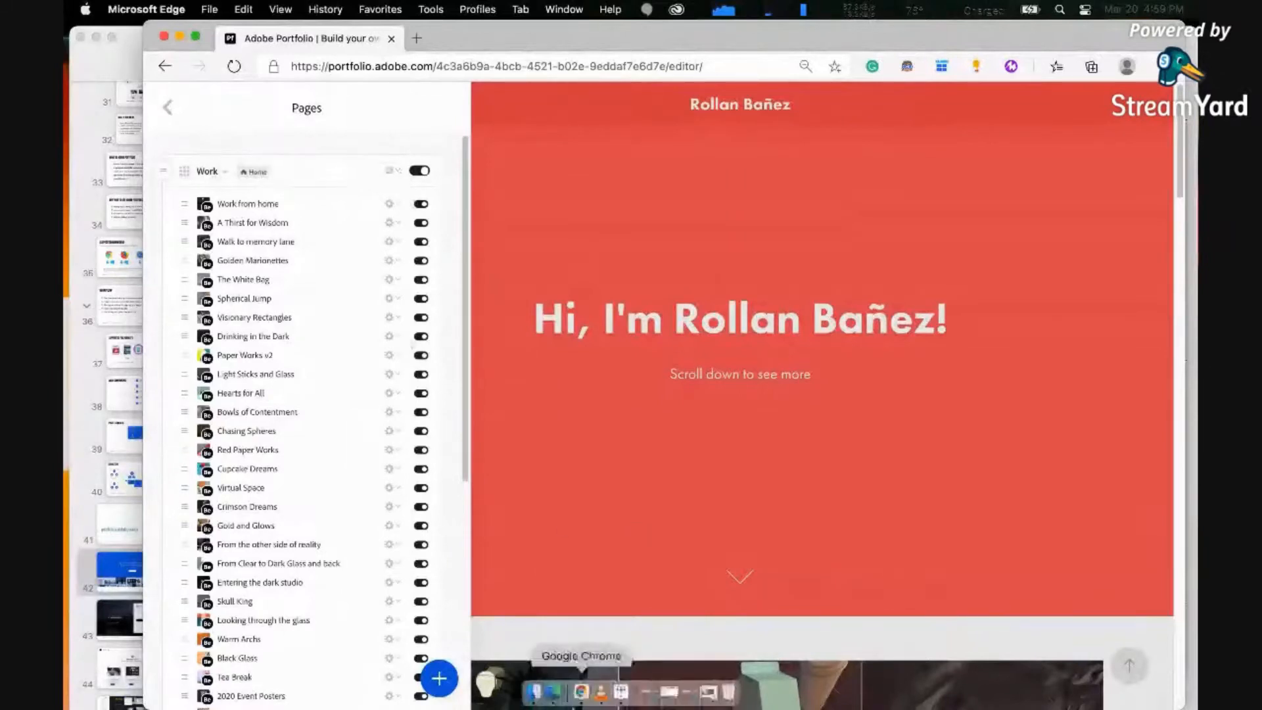
click(533, 699)
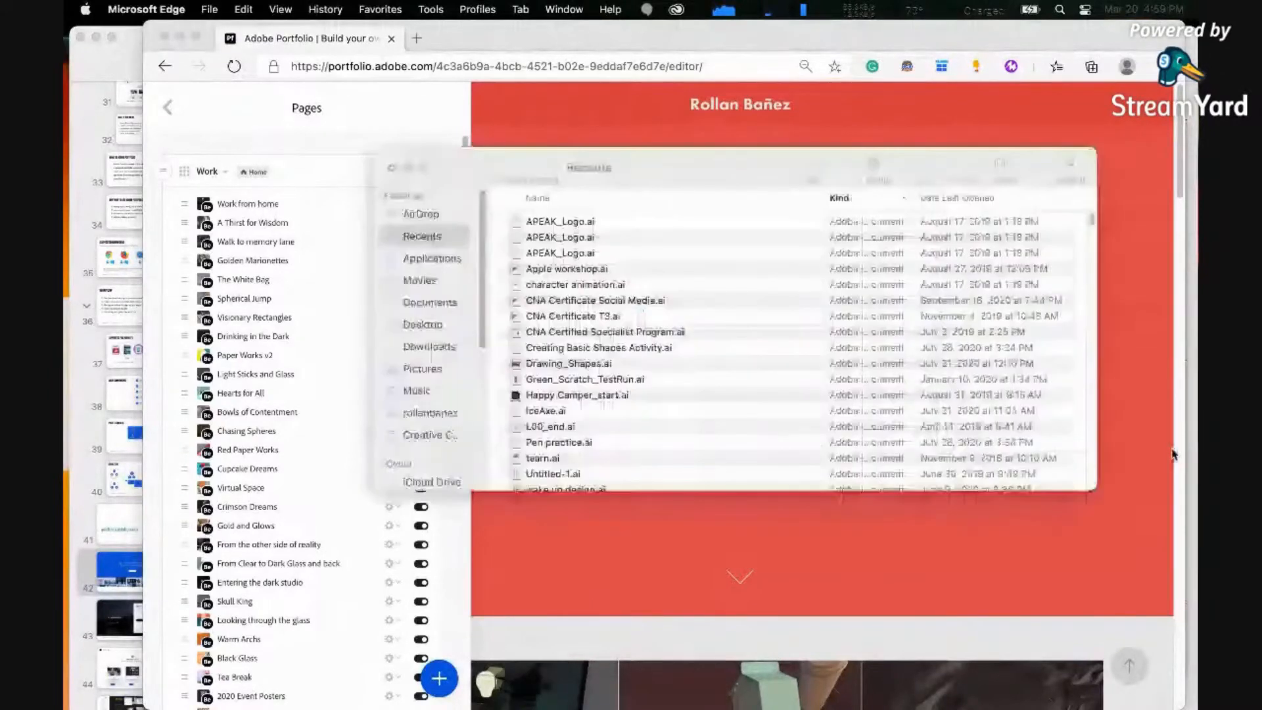
click(422, 325)
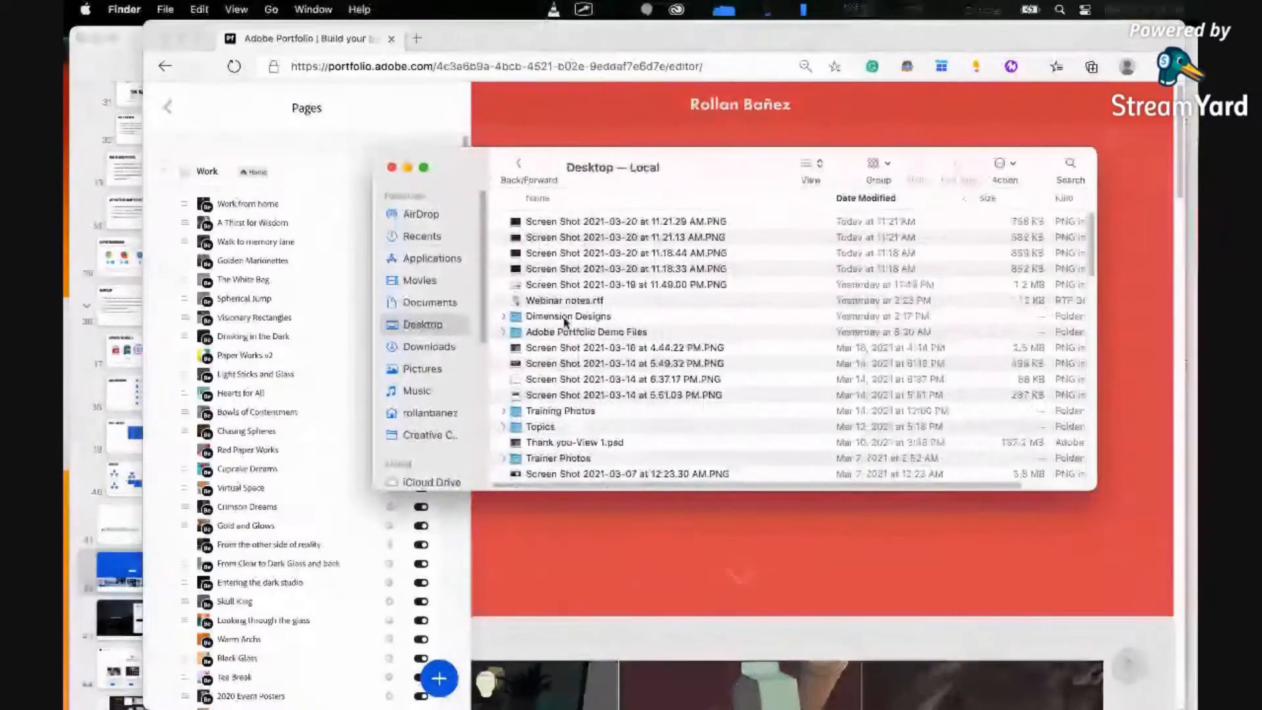
double_click(587, 332)
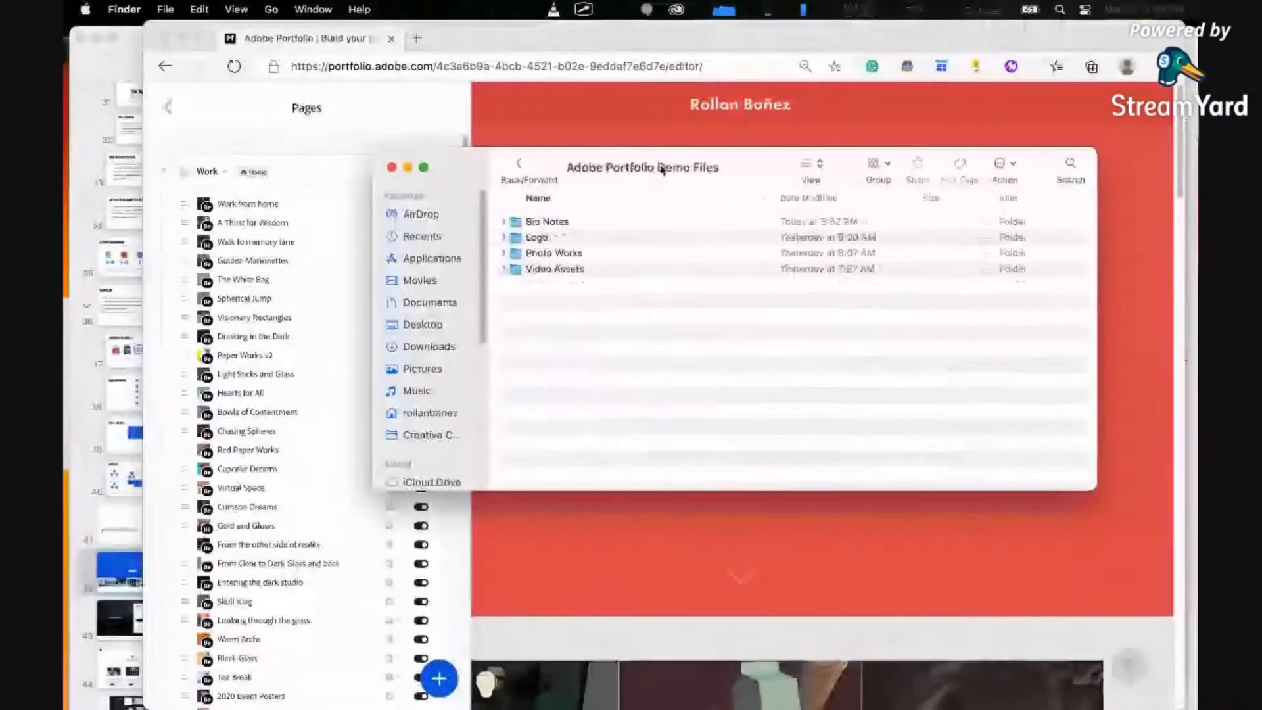
drag(751, 172, 851, 139)
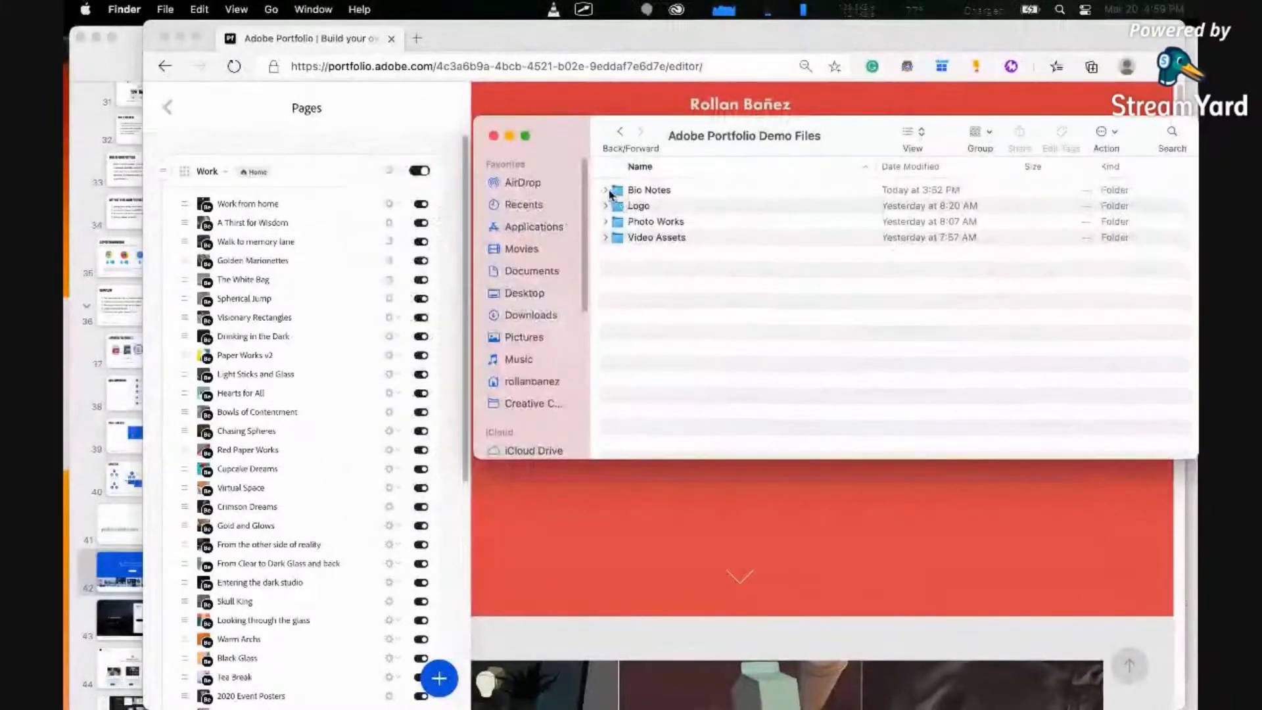
Expand the Bio Notes and Logo folders and preview the two RTF documents in Bio Notes
click(606, 190)
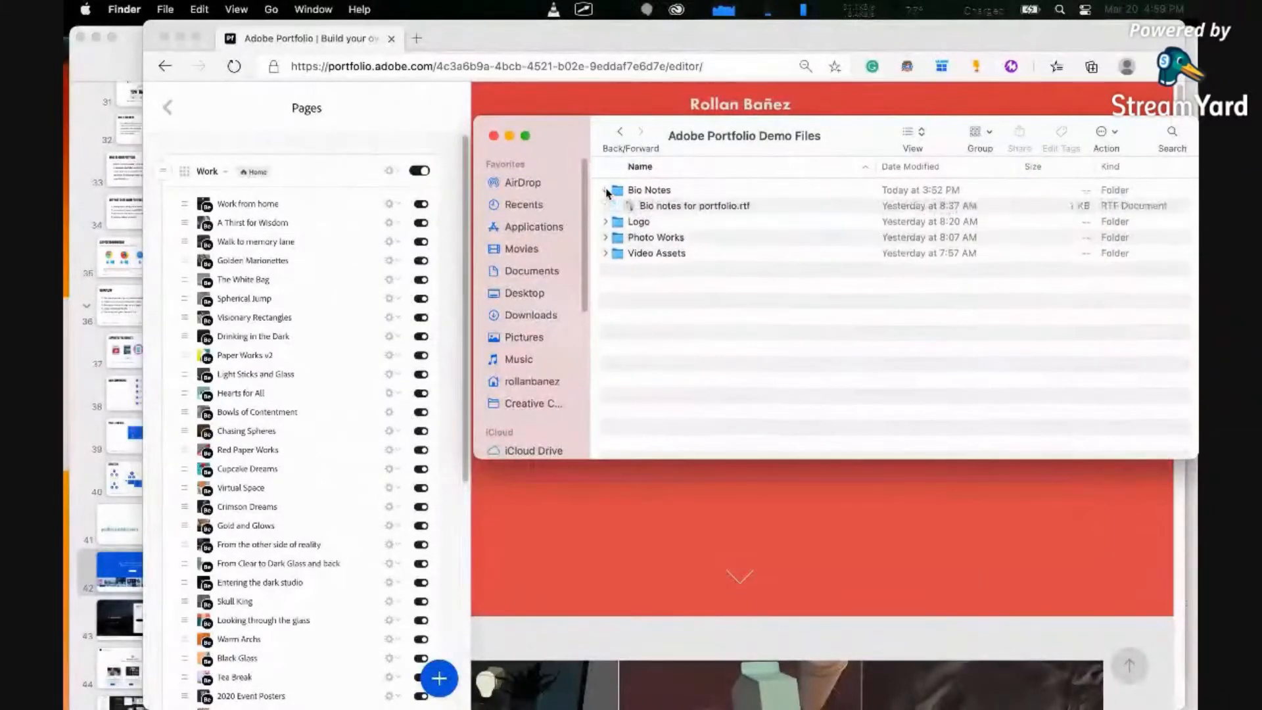
click(606, 238)
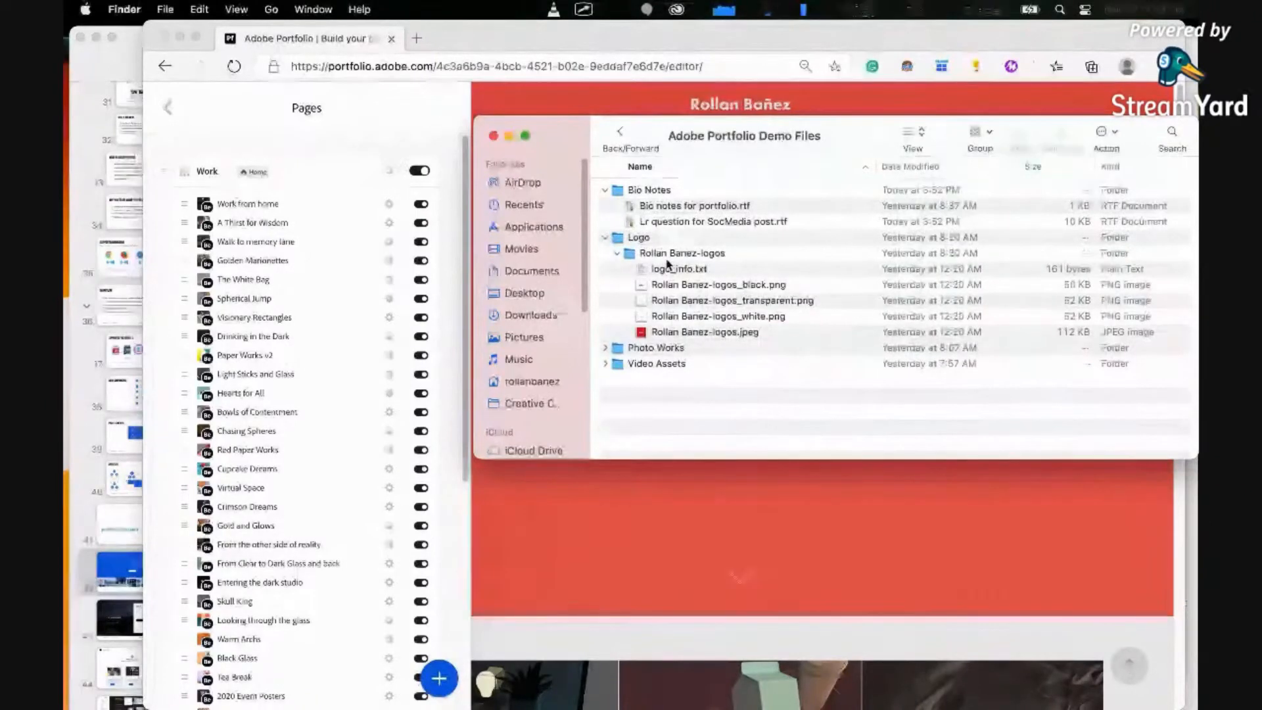
click(675, 208)
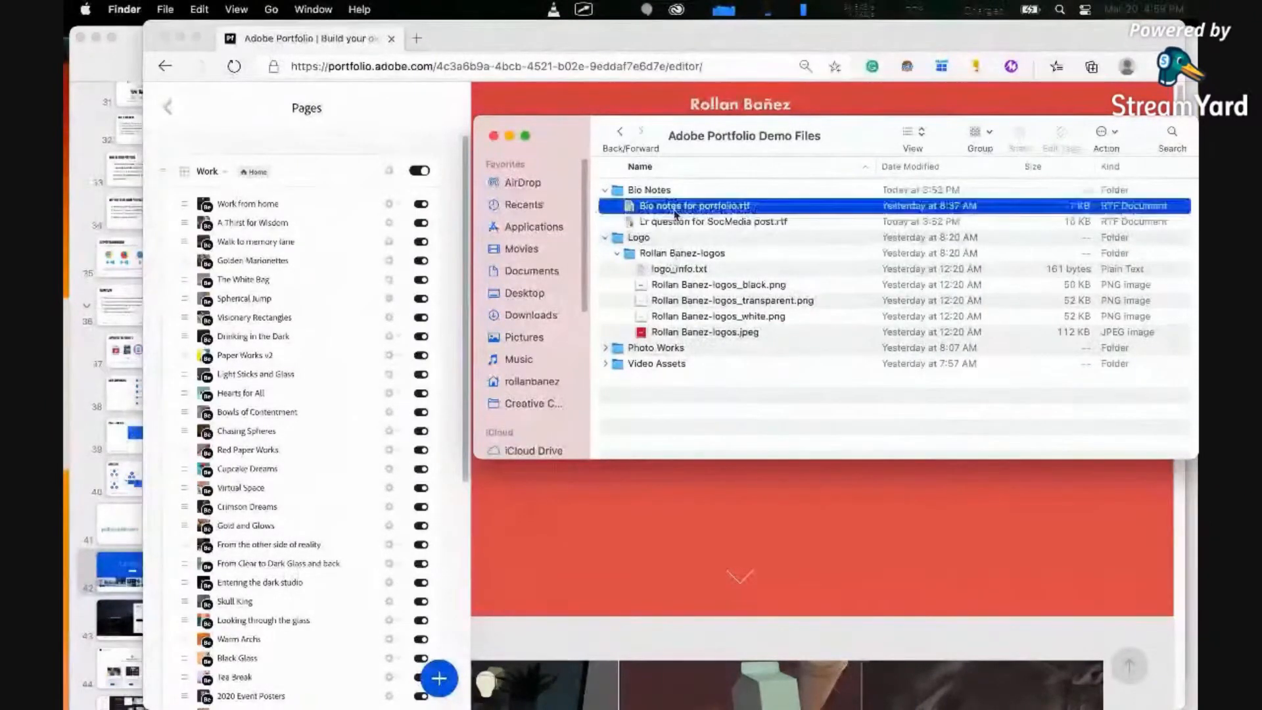
key(space)
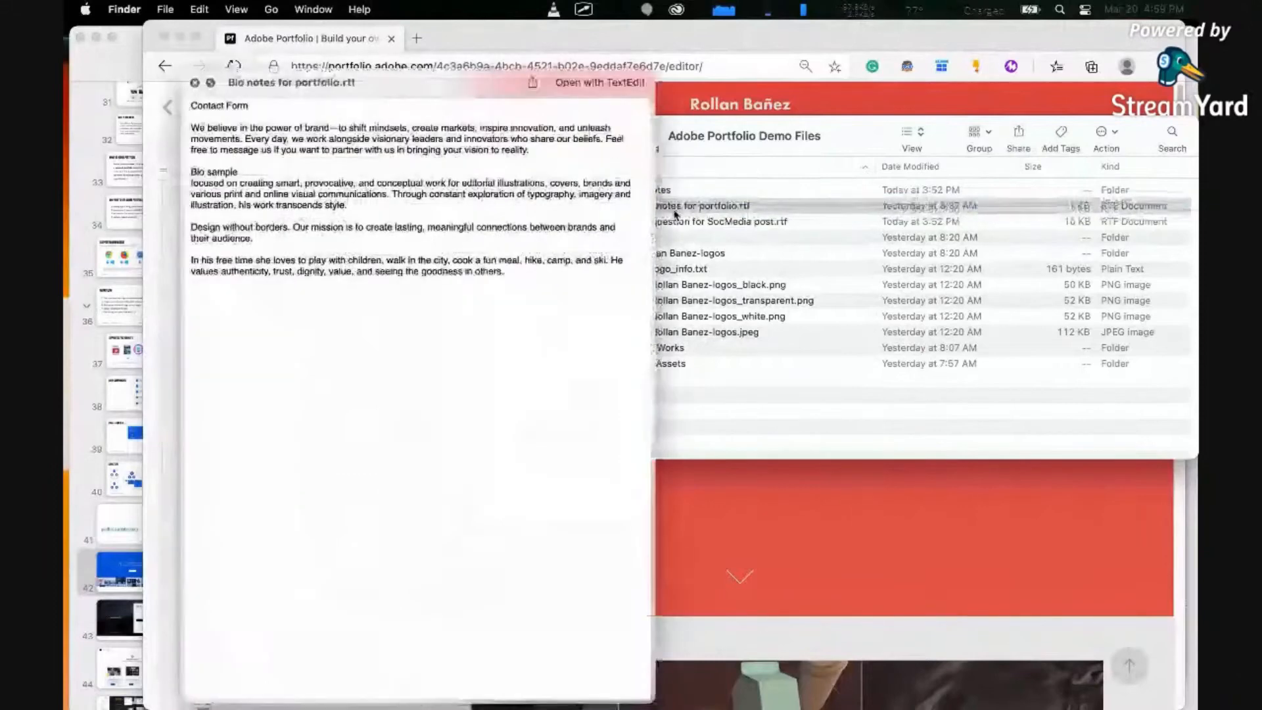
key(space)
key(Down)
key(space)
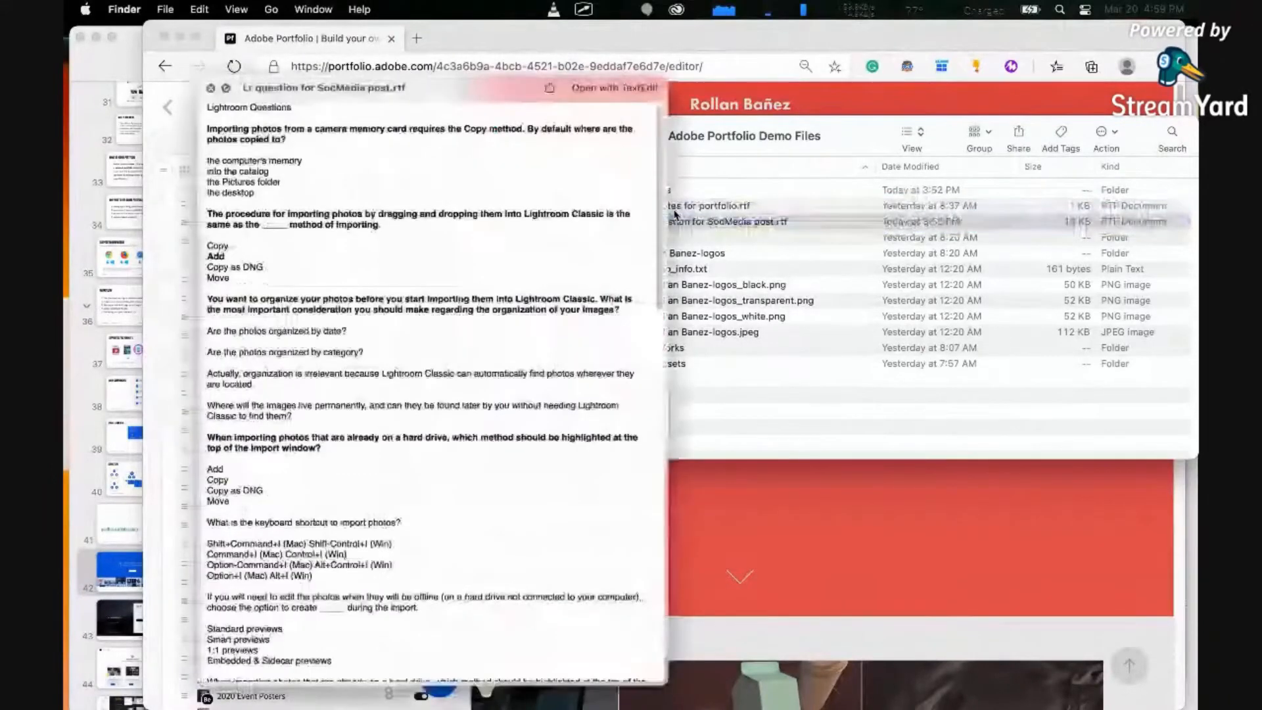
key(space)
Preview the black PNG version of the logo in the Logo folder
key(Down)
key(Down)
key(Down)
key(Down)
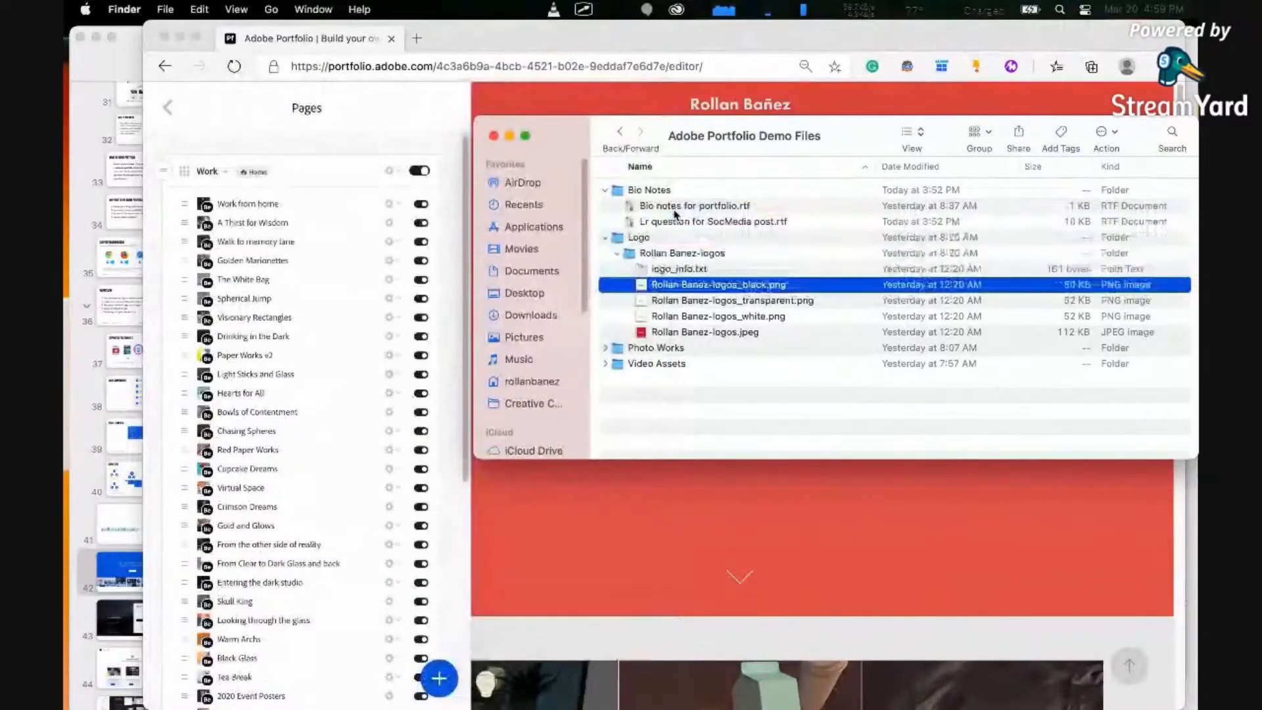
key(space)
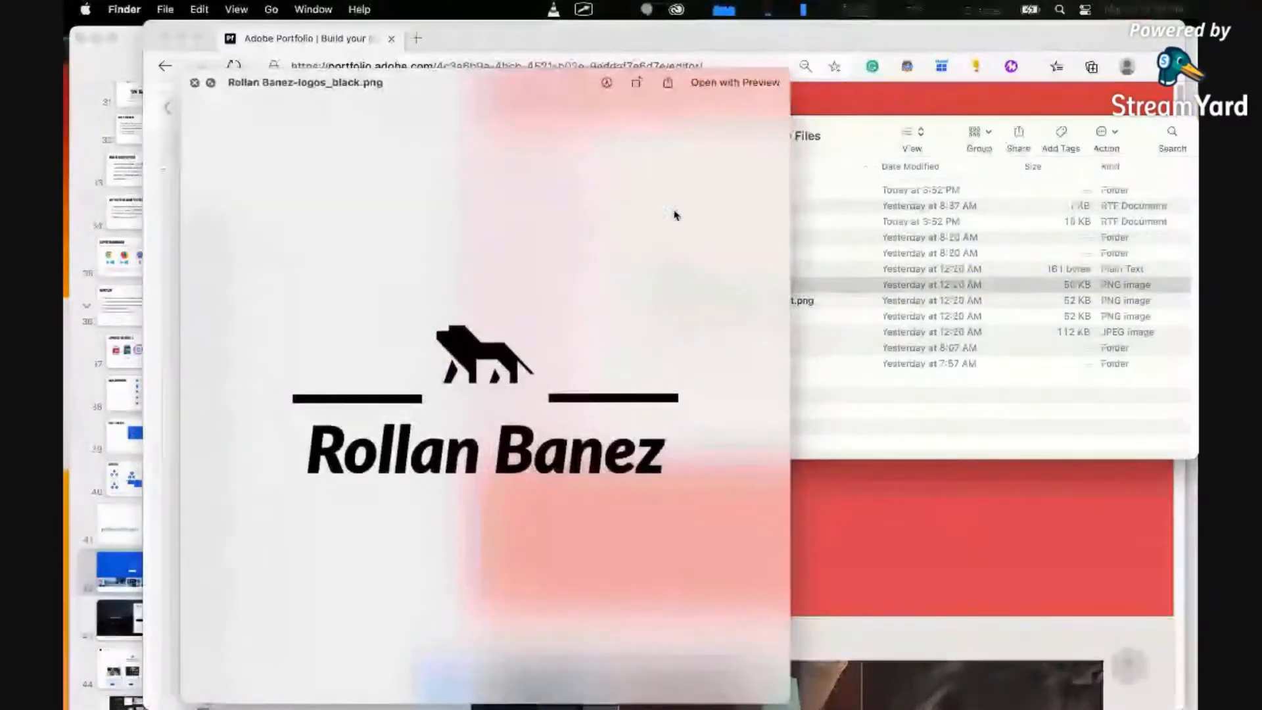
key(space)
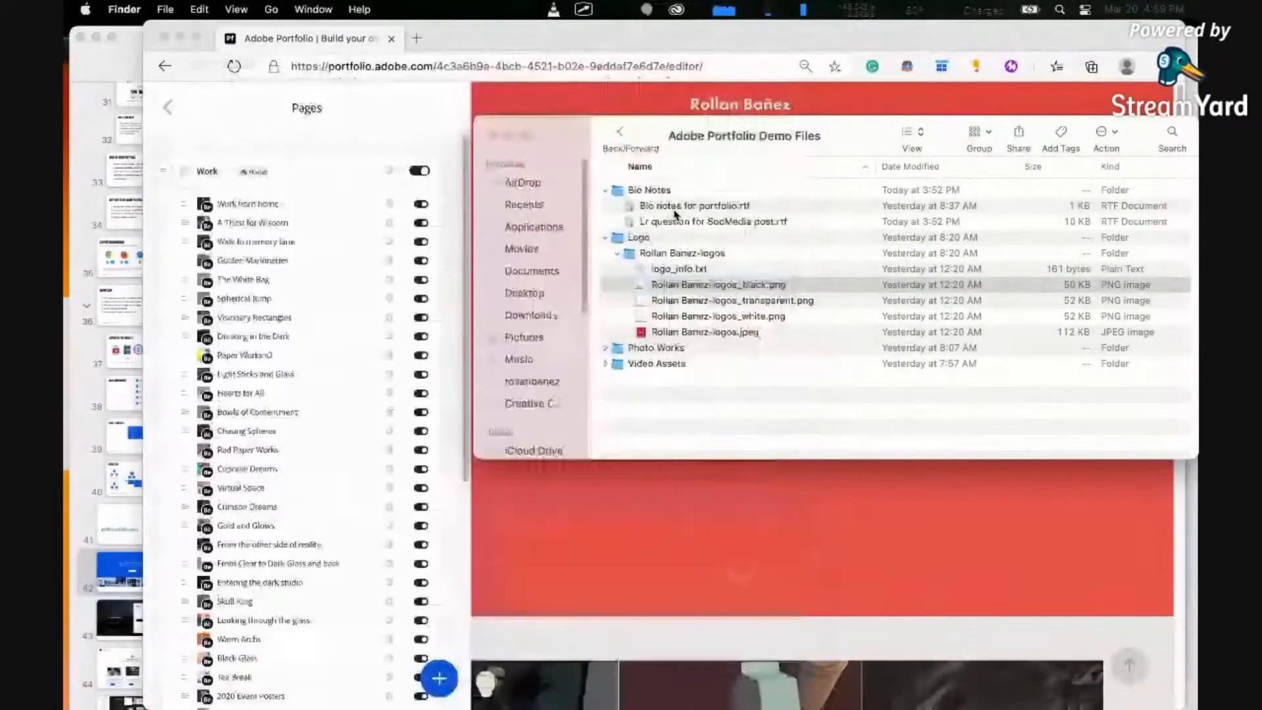
Expand the Photo Works folder and its 3D Art subfolder, and preview the first few JPEG artworks
key(Down)
key(Down)
key(Down)
key(Down)
key(Right)
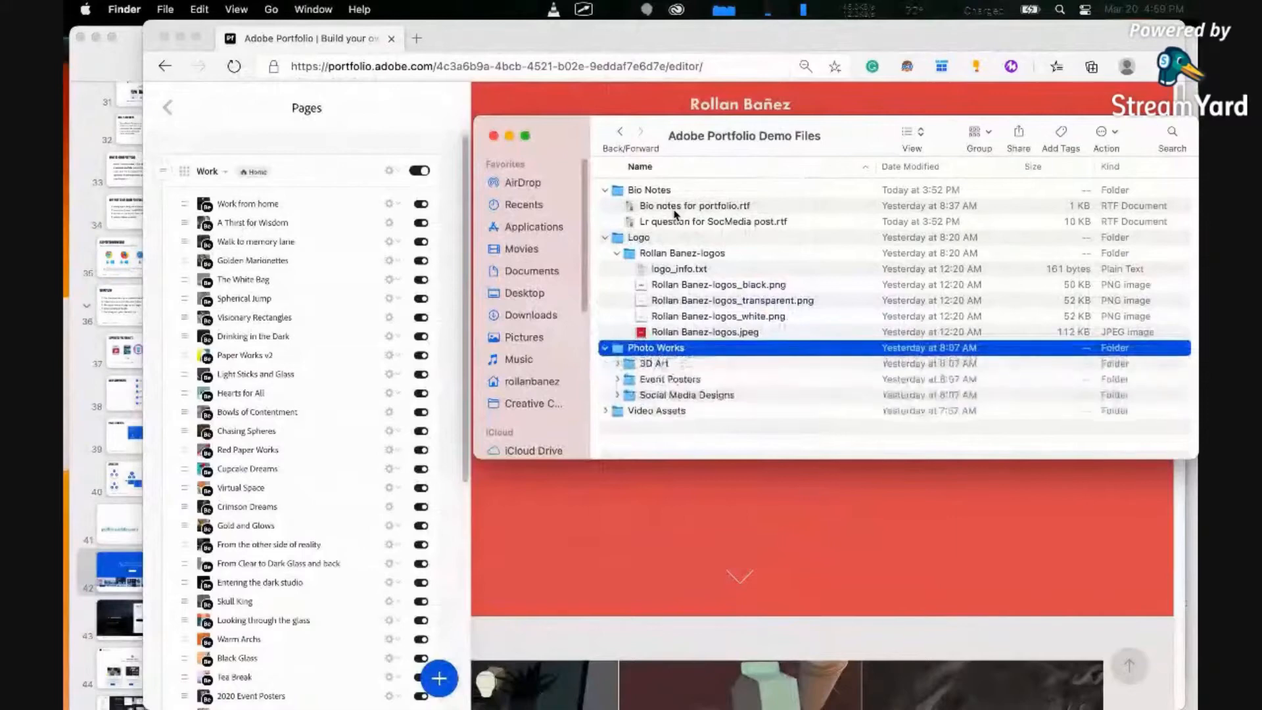
key(Down)
key(Down)
key(Up)
key(Right)
key(Down)
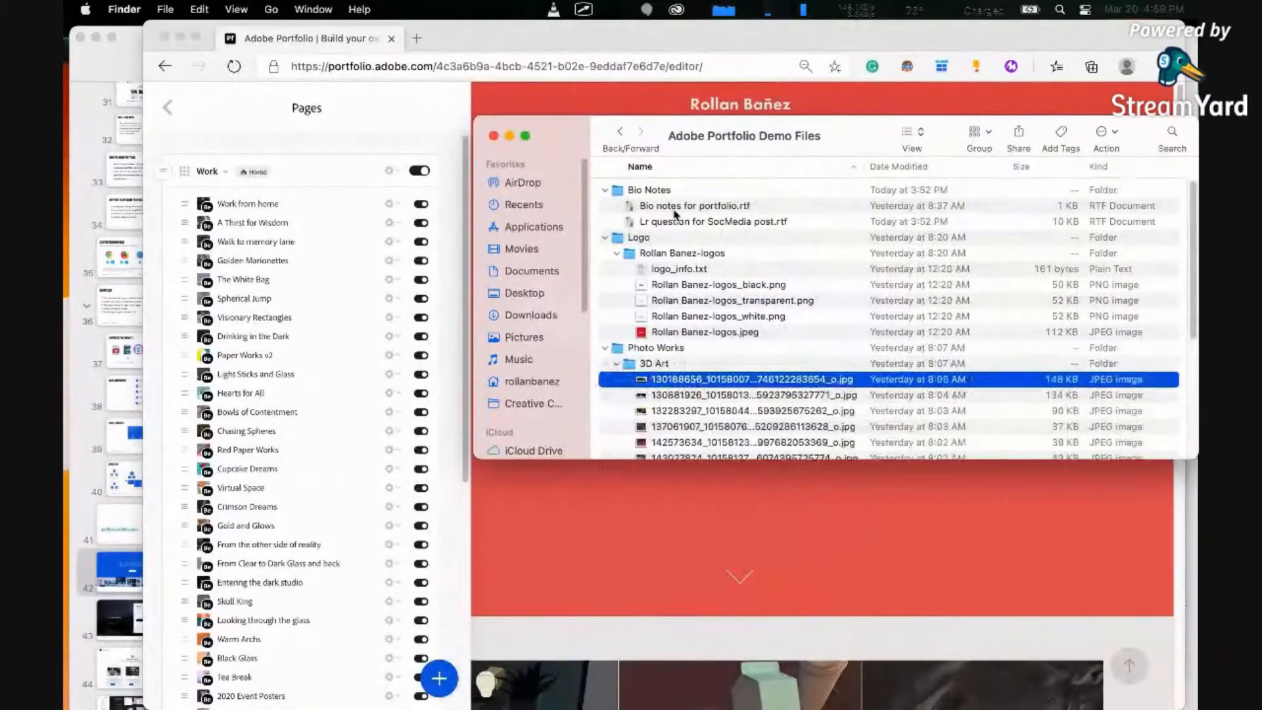
key(space)
key(Down)
key(Down)
key(space)
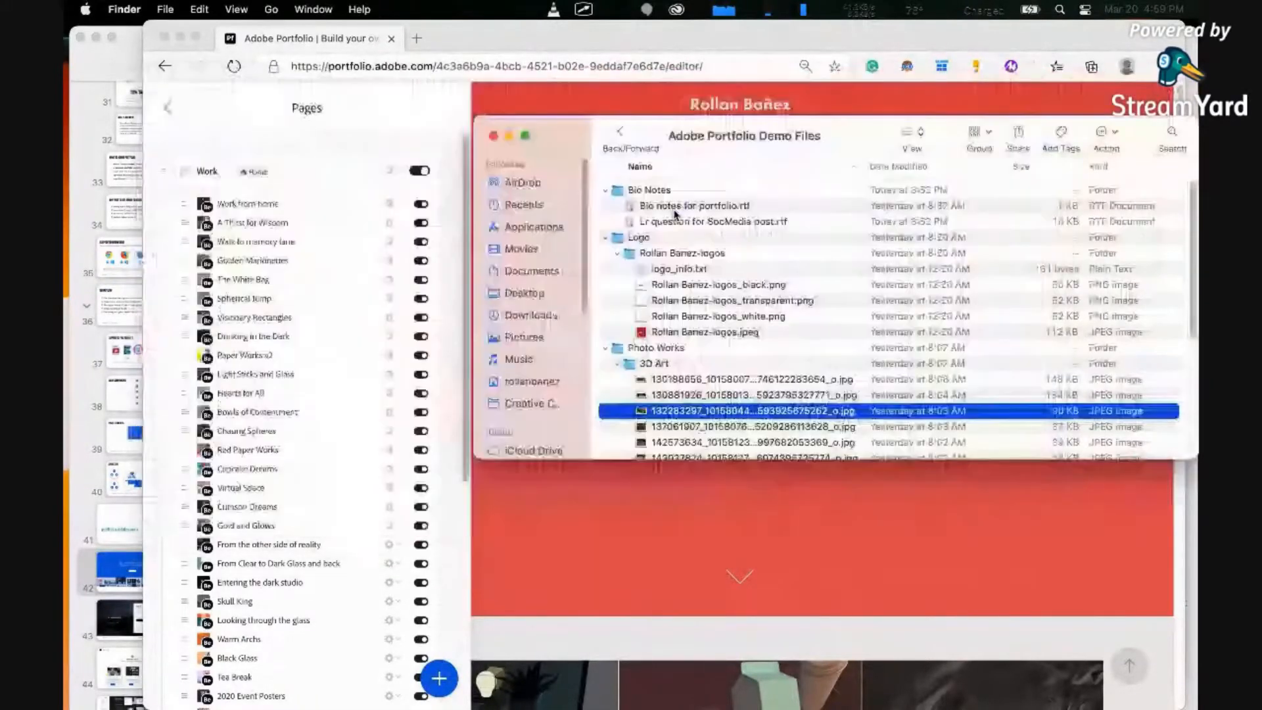
Collapse the 3D Art and Photo Works folders and select the Logo folder
key(Up)
key(Up)
key(Up)
key(Left)
key(Down)
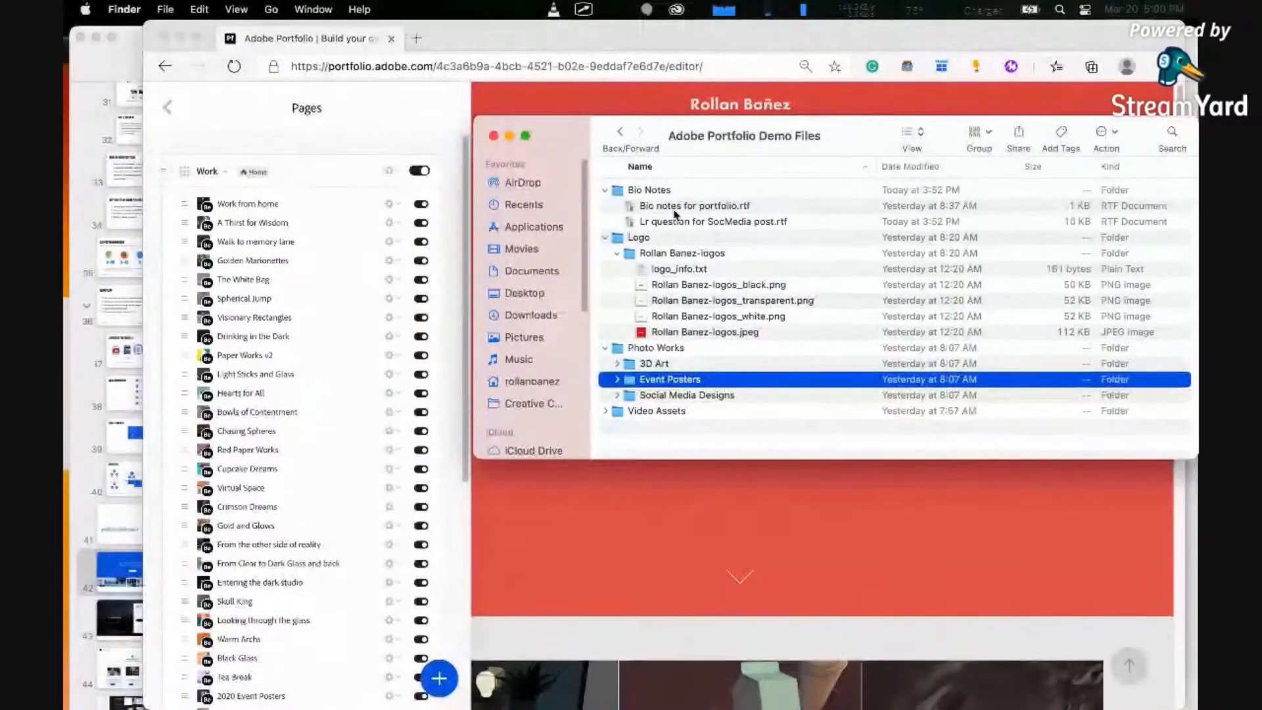
click(604, 348)
click(635, 350)
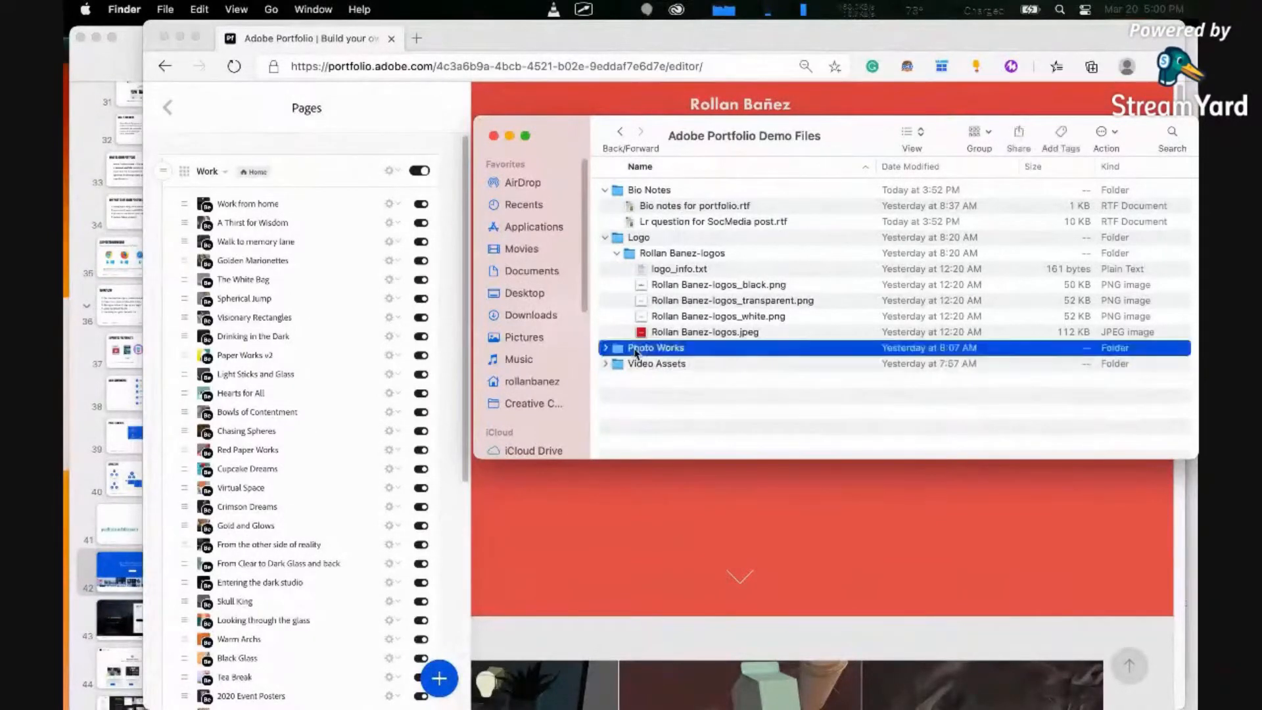
click(639, 238)
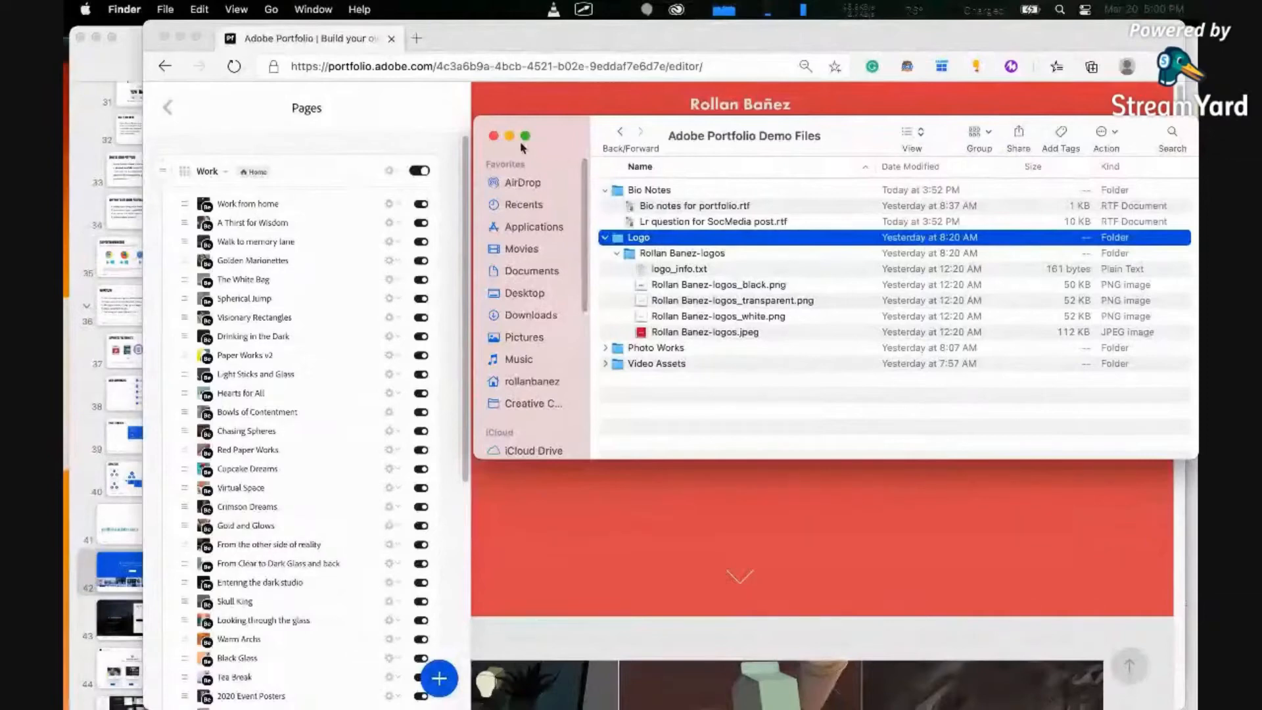
Move the Finder window aside and switch back to Adobe Portfolio in Microsoft Edge
drag(575, 134, 1197, 296)
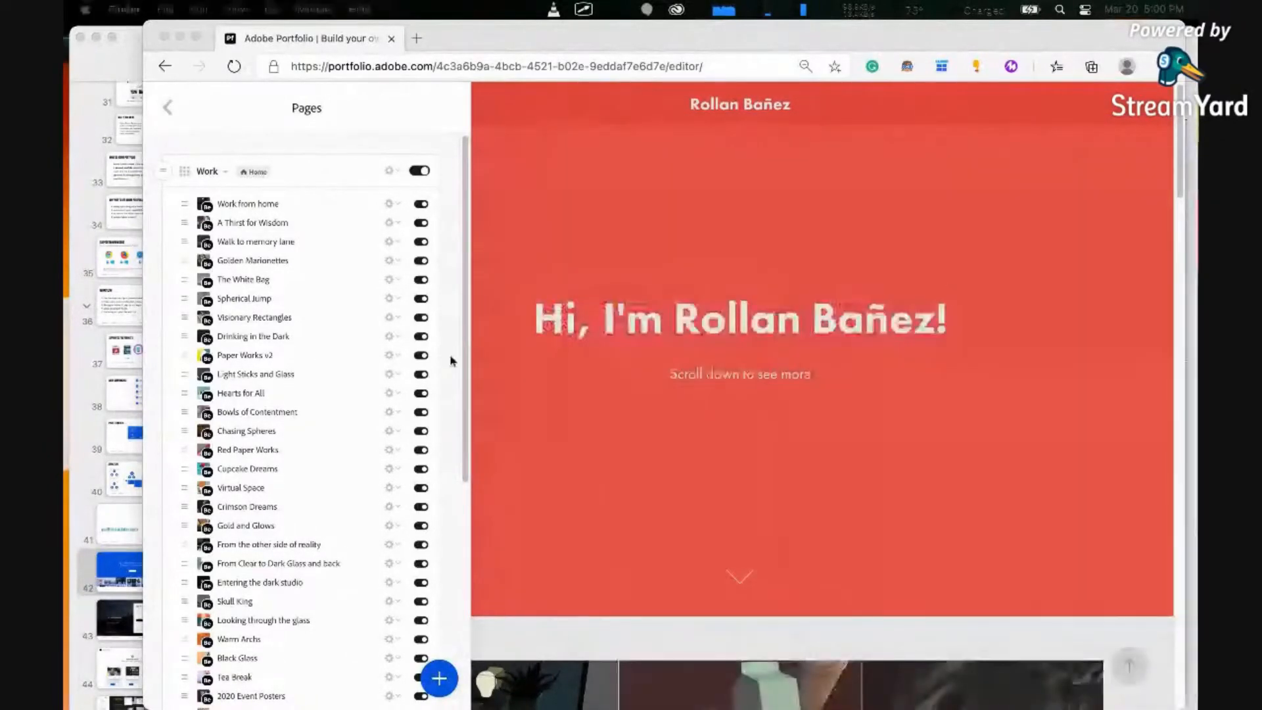
click(256, 145)
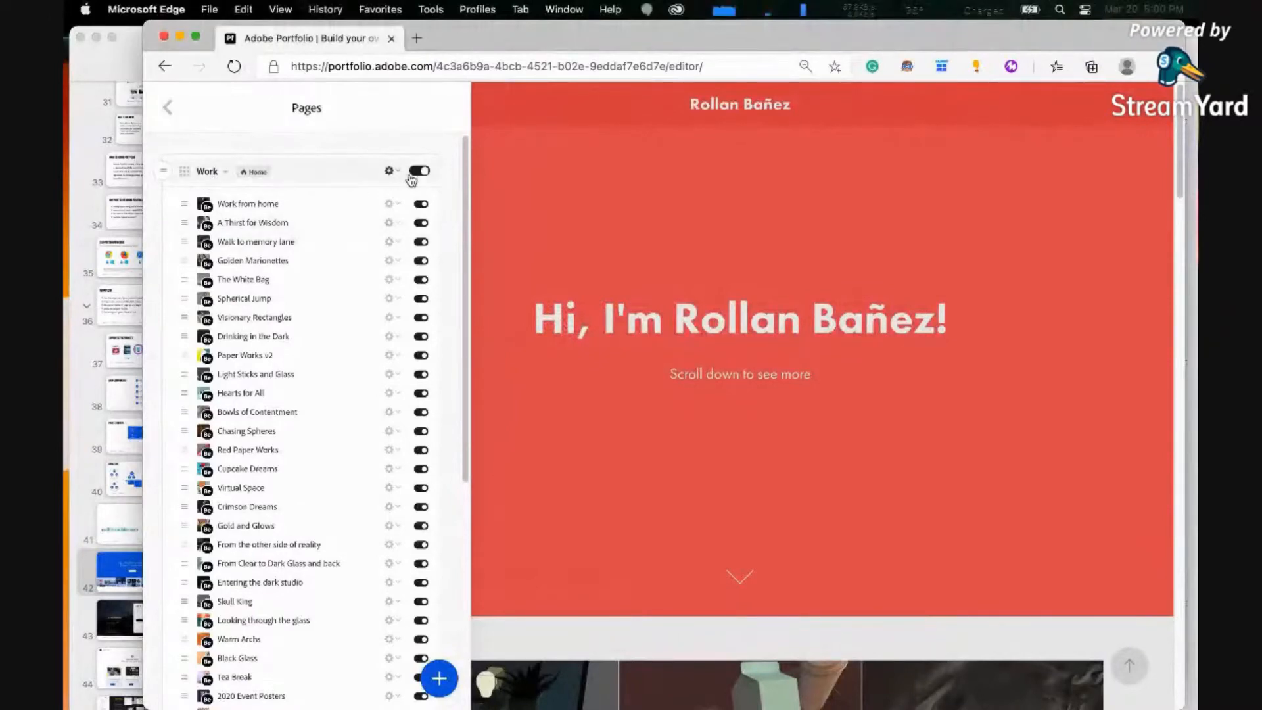
scroll(776, 580, down, 3)
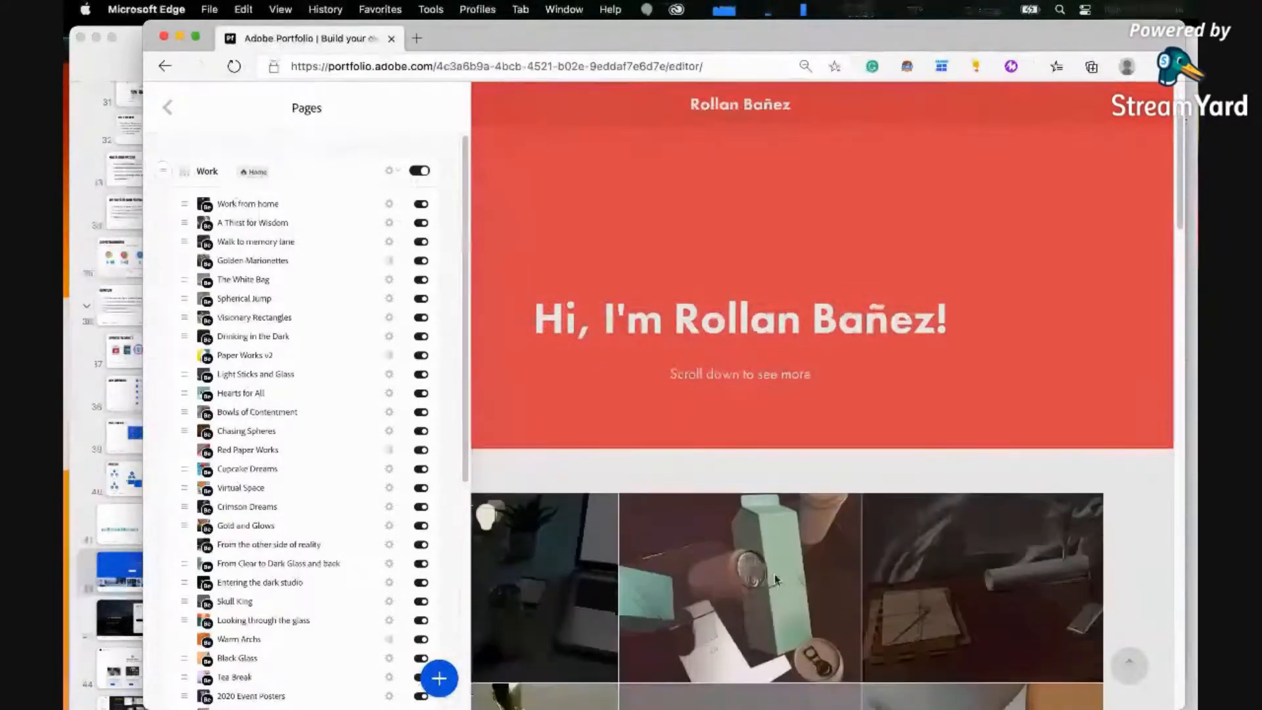
Leave the Pages list for the main editor options and check the options of the site's navigation element
click(168, 107)
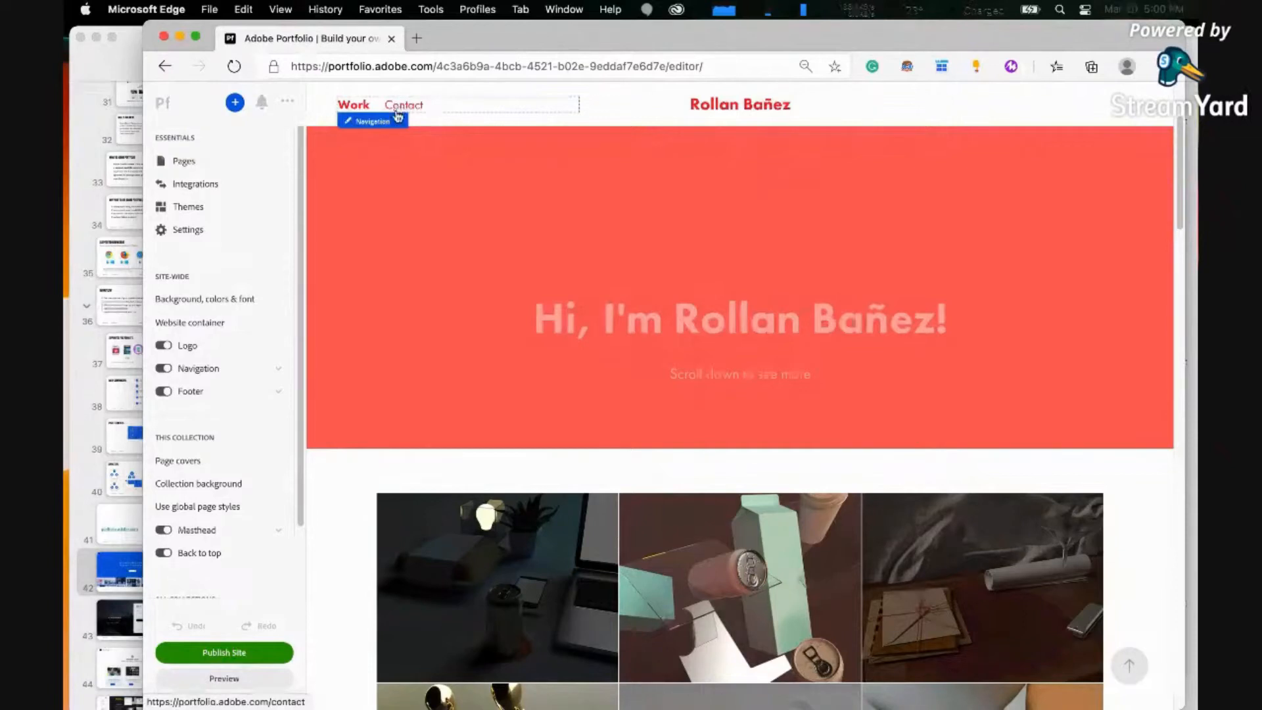
click(397, 120)
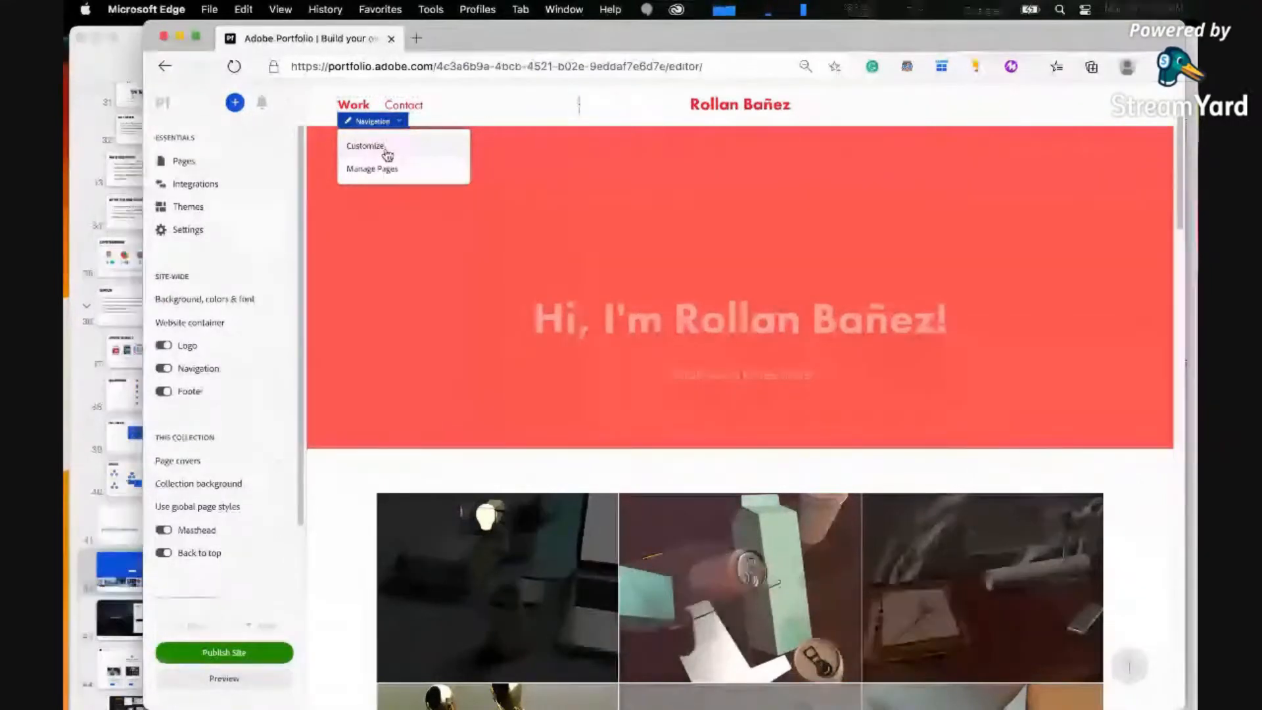
click(508, 263)
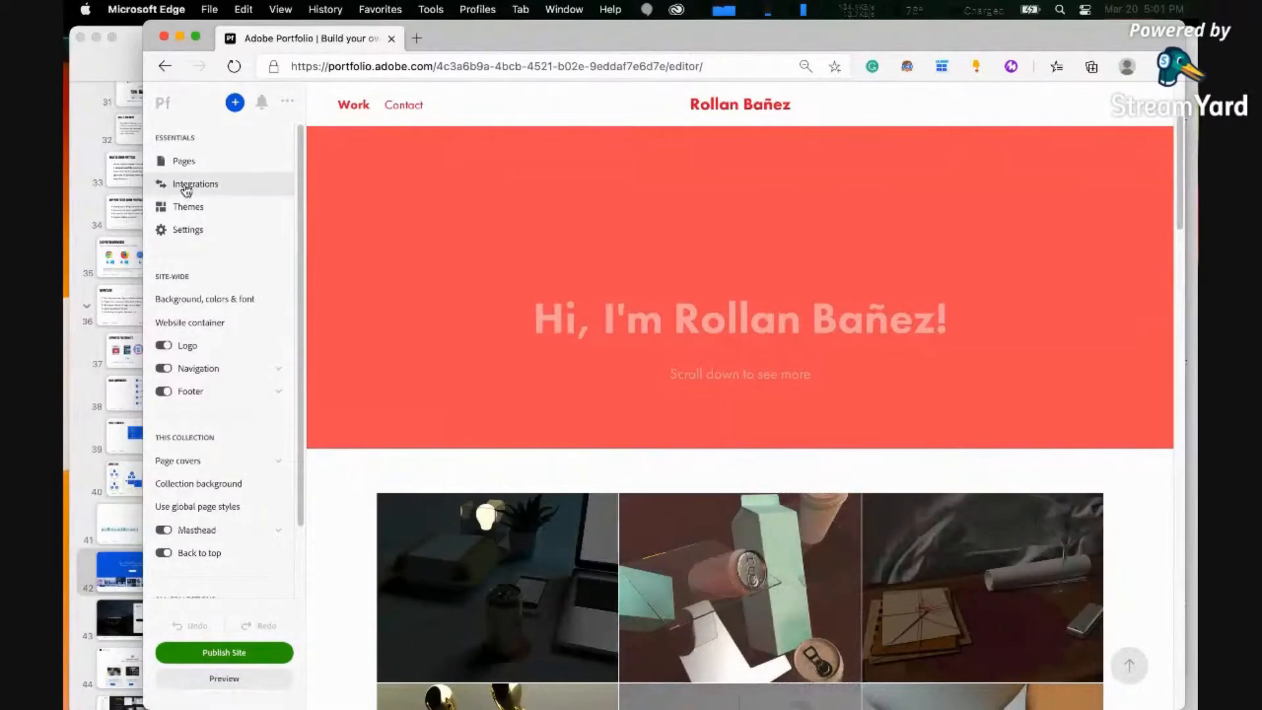
Disable the Behance integration for the site, confirm the removal of its imported projects, and reopen the Integrations settings
click(186, 184)
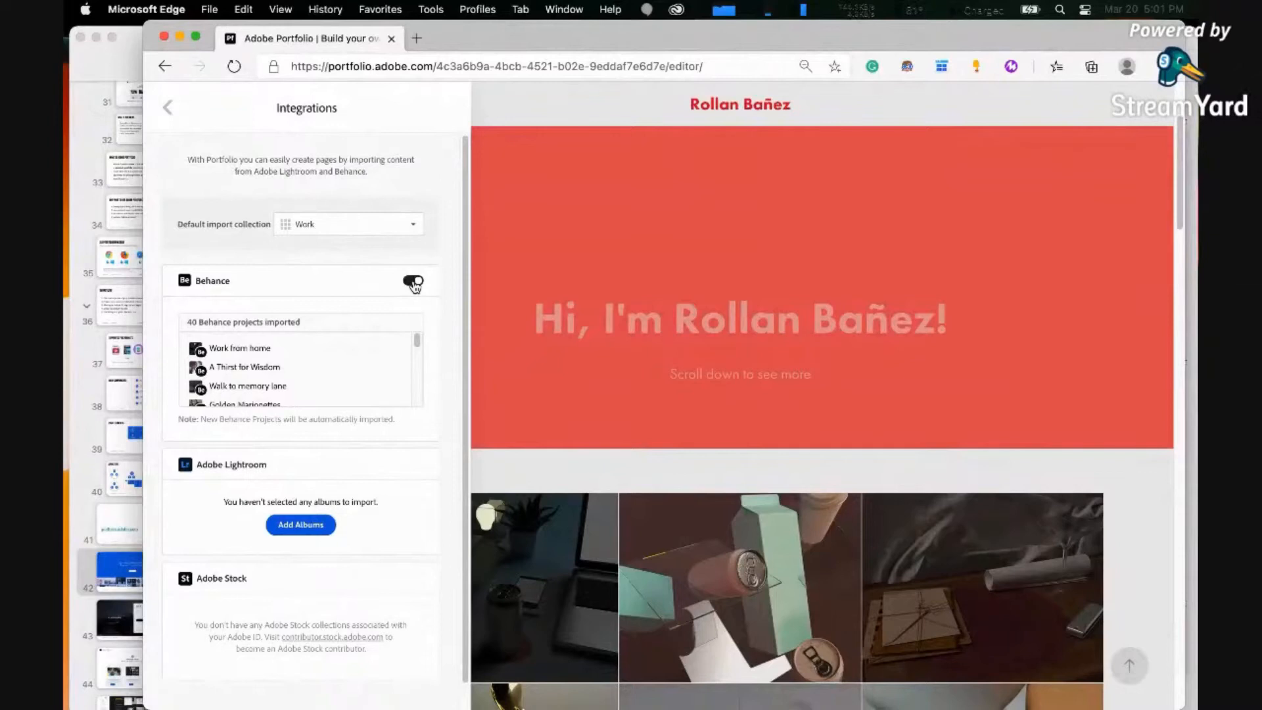
click(413, 284)
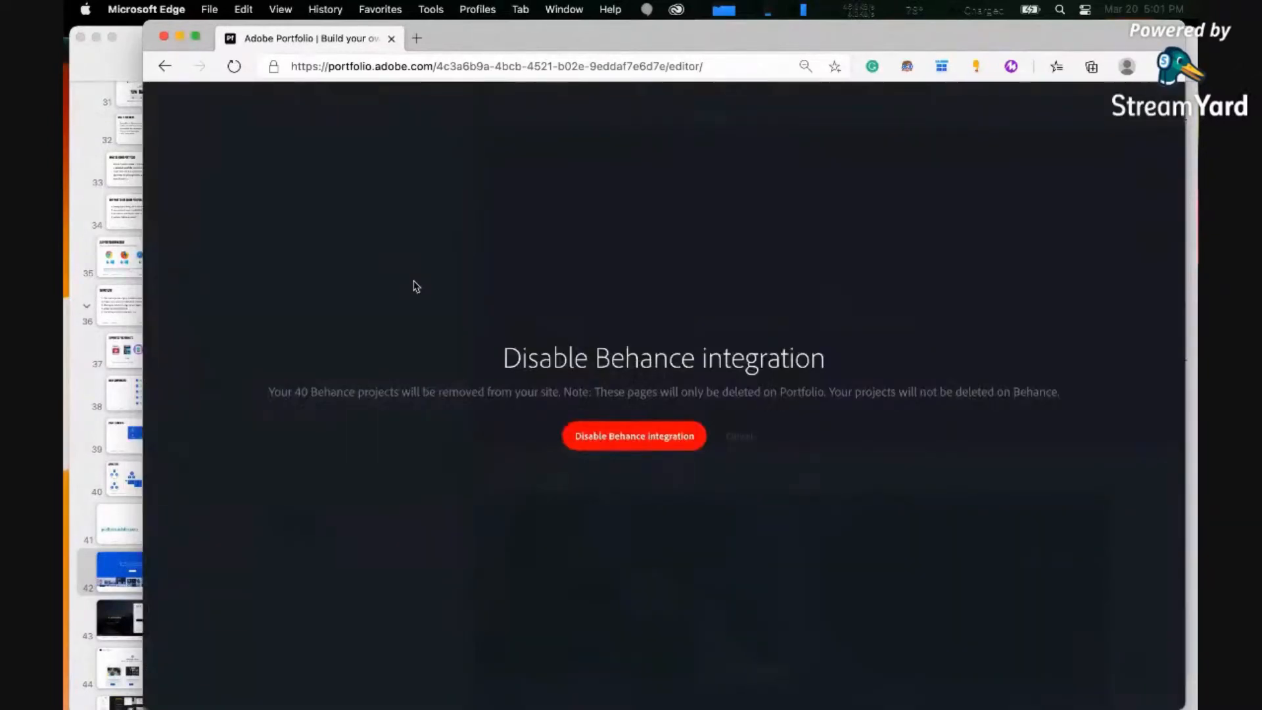
click(610, 439)
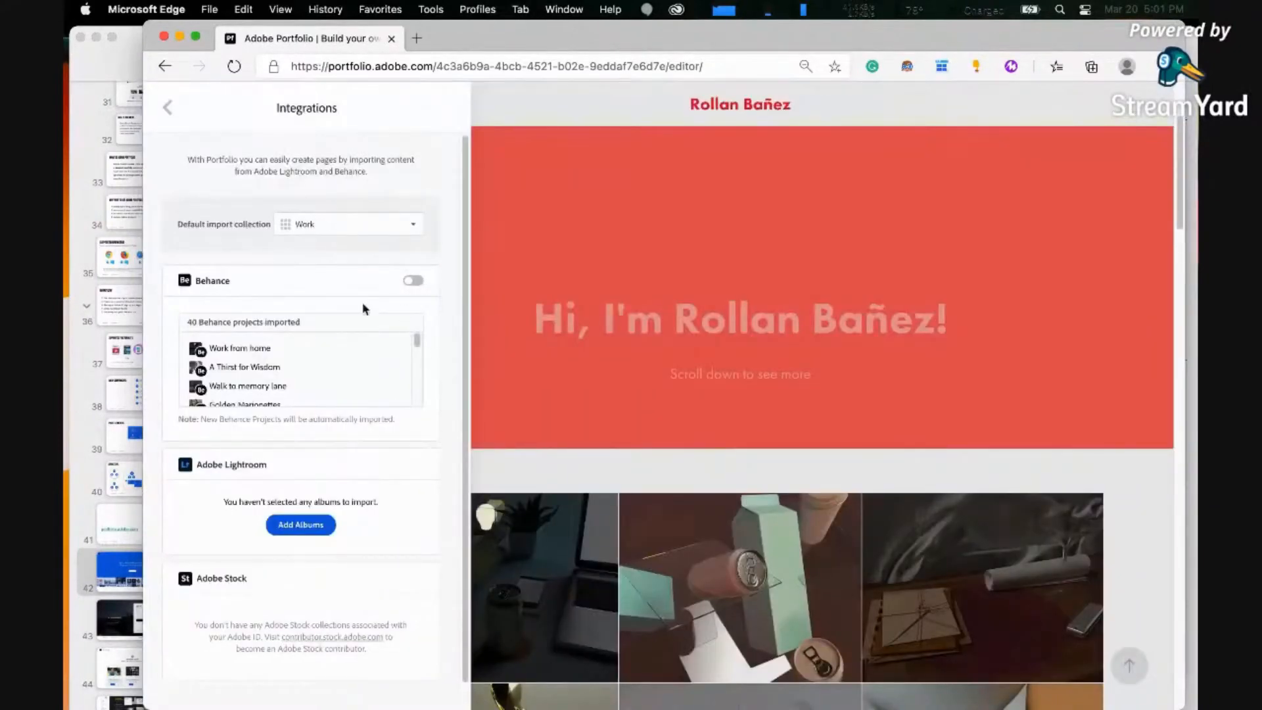
scroll(372, 403, down, 2)
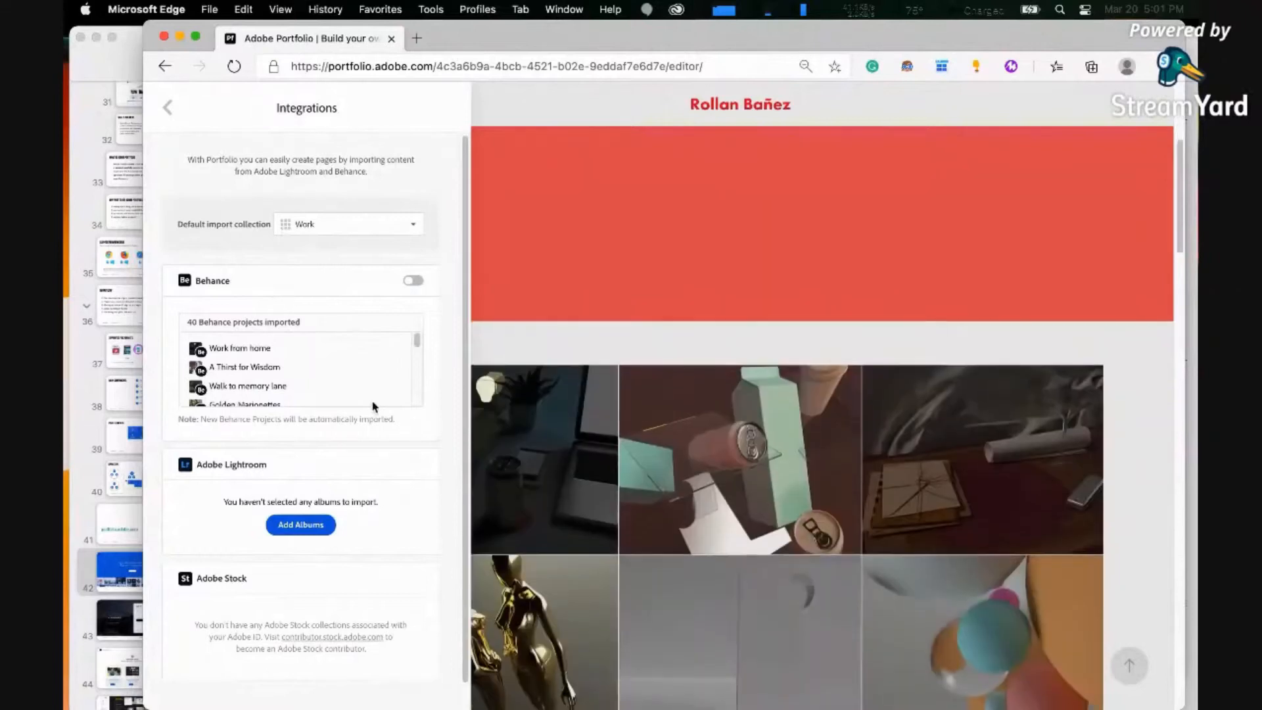
scroll(373, 402, down, 1)
scroll(426, 419, down, 2)
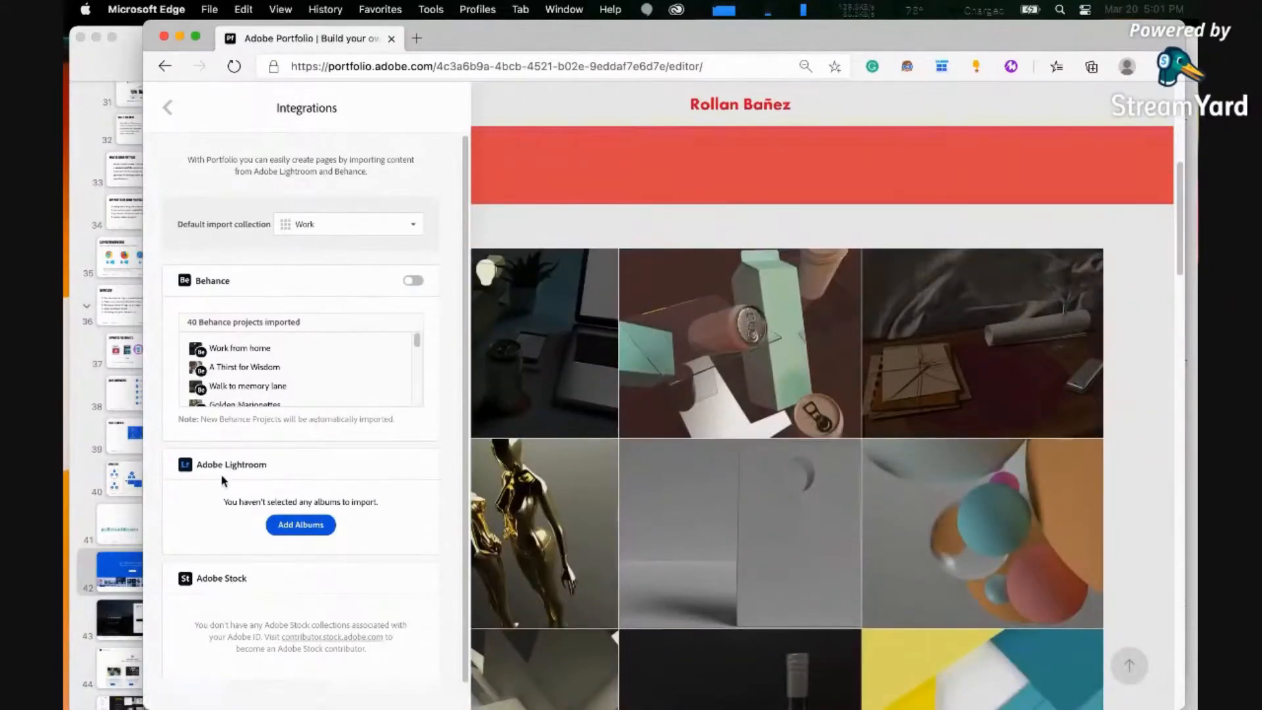
click(301, 525)
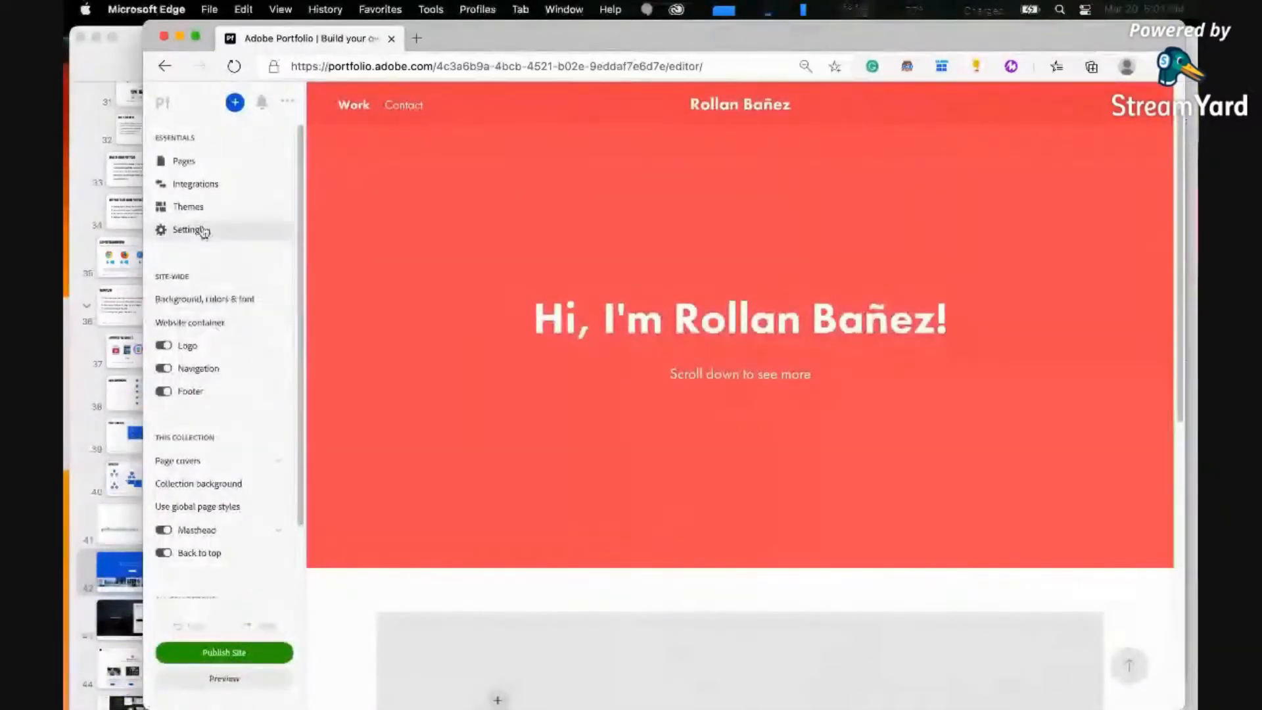
click(180, 189)
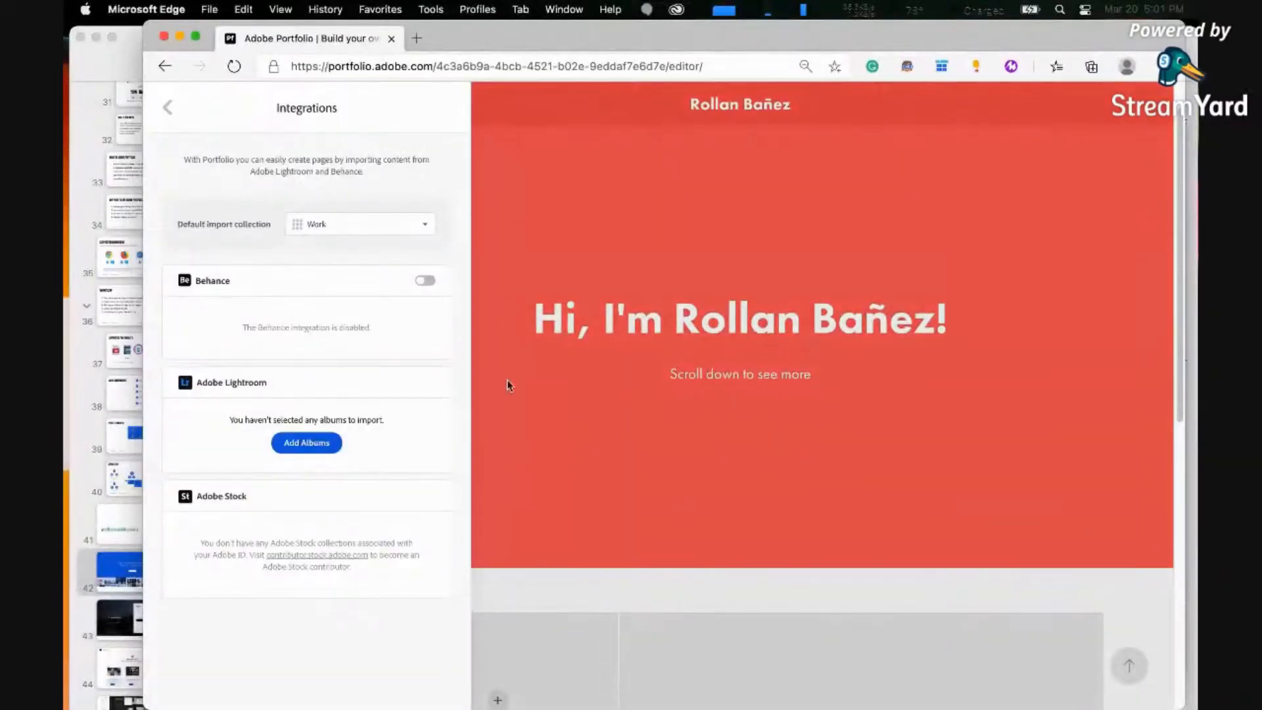
Check the home page and the Pages list for any remaining imported projects, and return to the main editor options
scroll(749, 545, down, 5)
scroll(747, 561, down, 3)
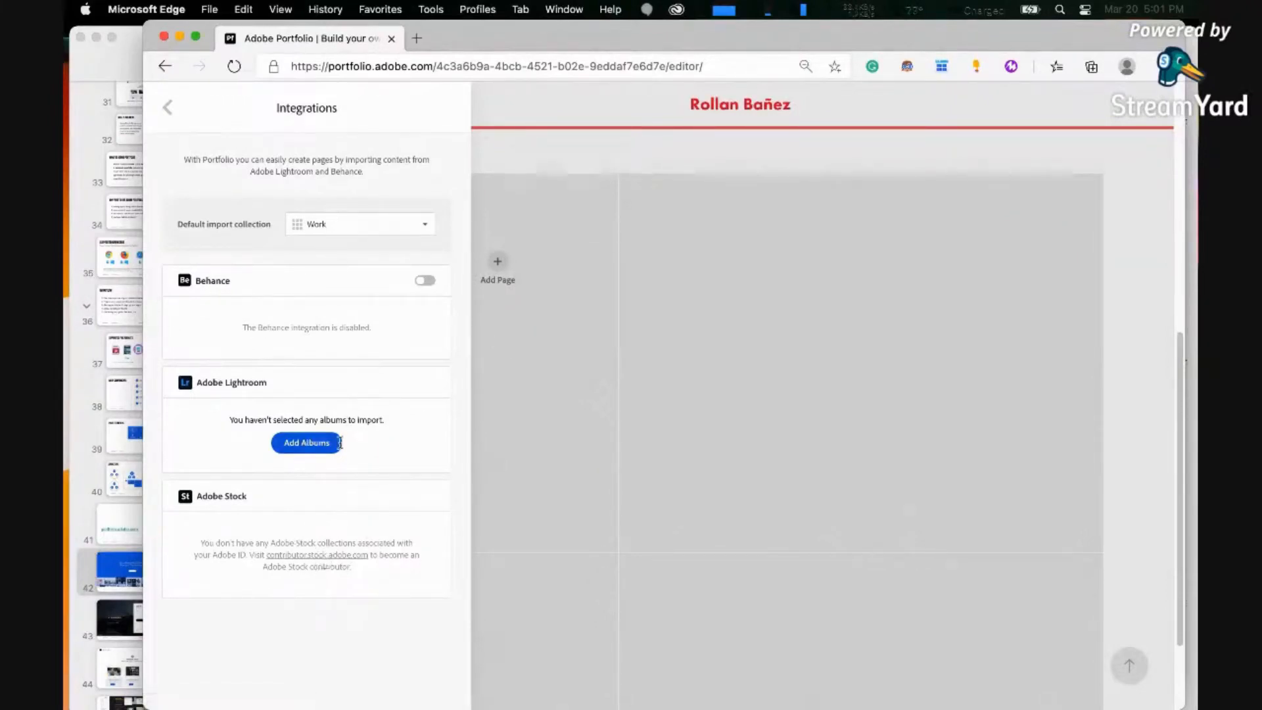
click(169, 115)
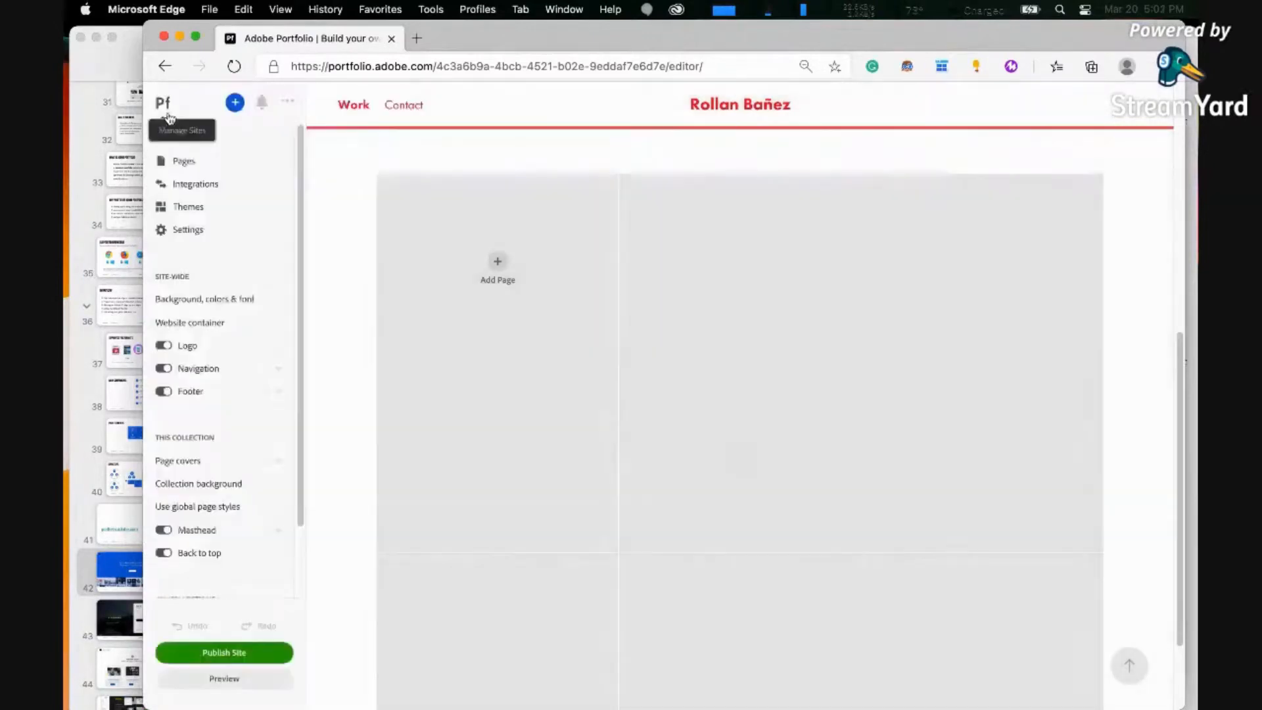
click(194, 162)
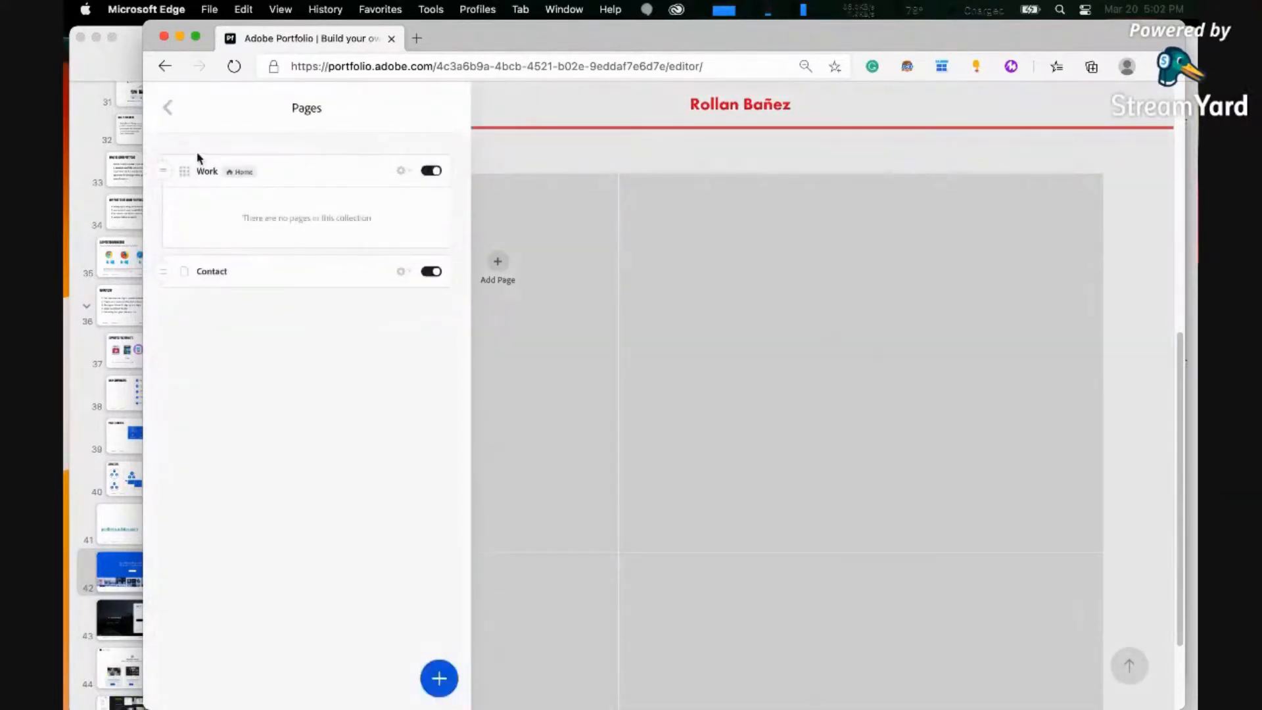
click(168, 108)
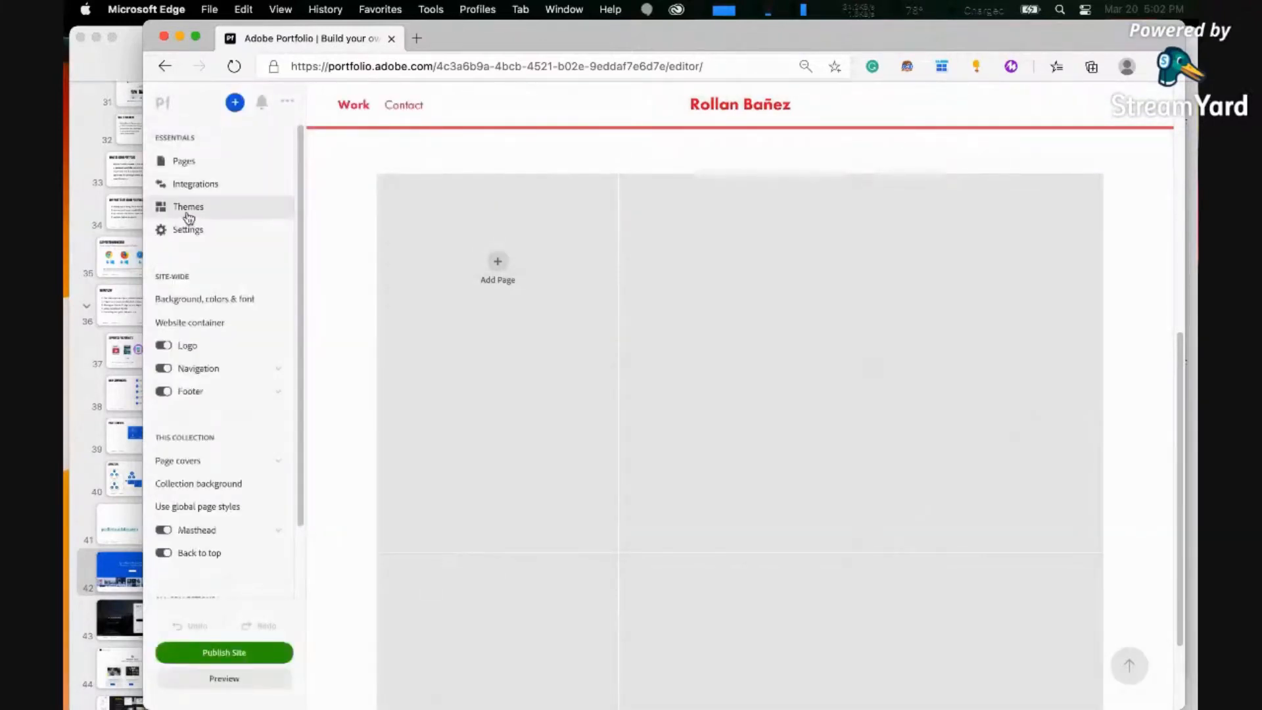
Browse the available site themes and continue editing with the current Marta theme
click(188, 208)
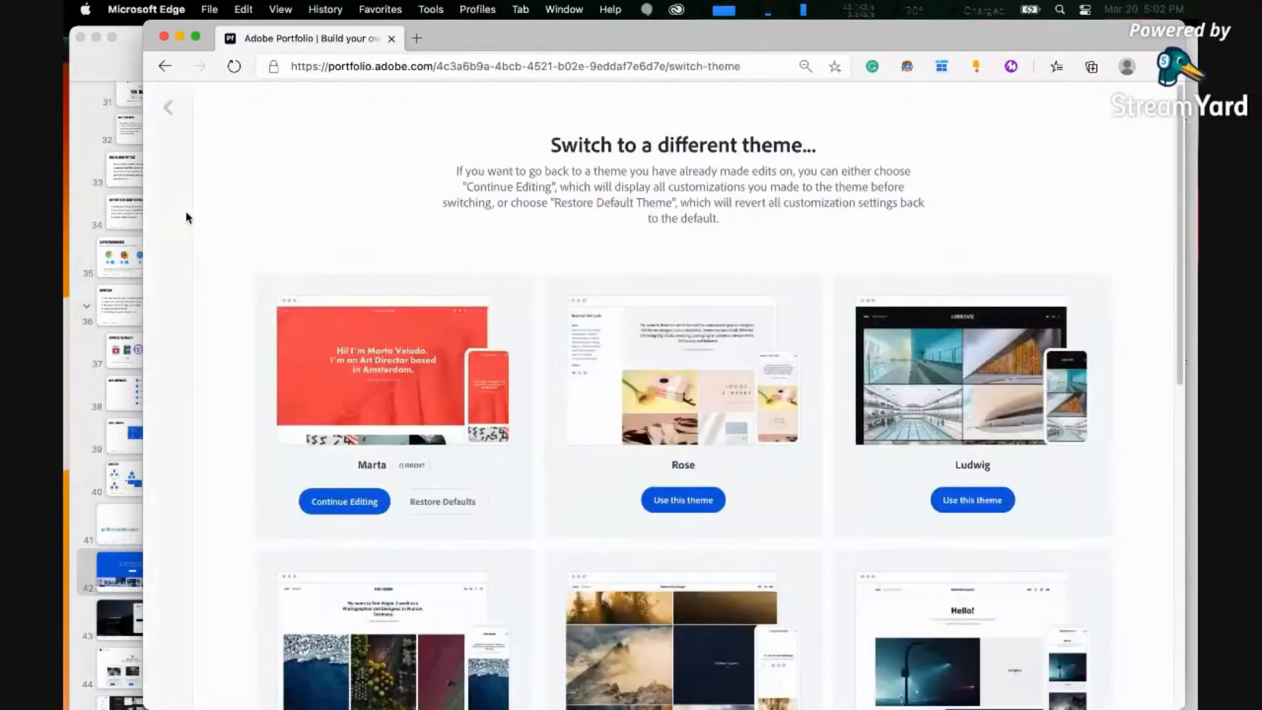
scroll(544, 470, down, 5)
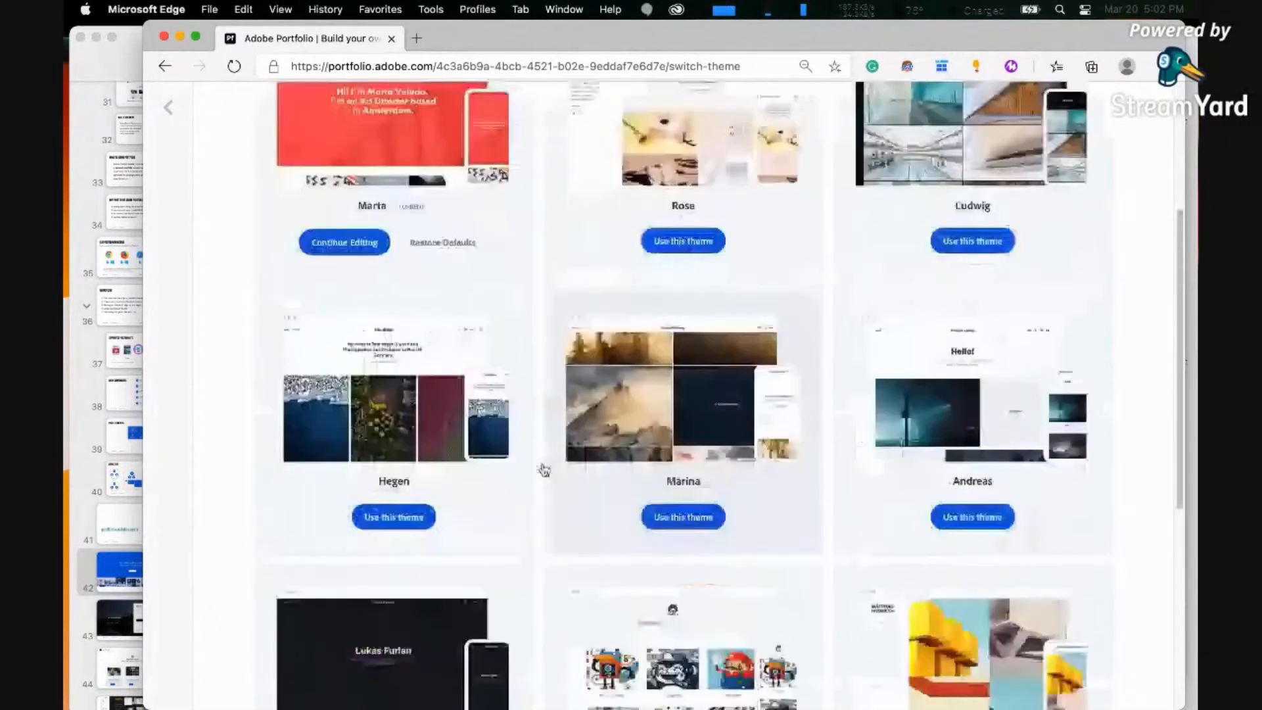
scroll(544, 470, down, 1)
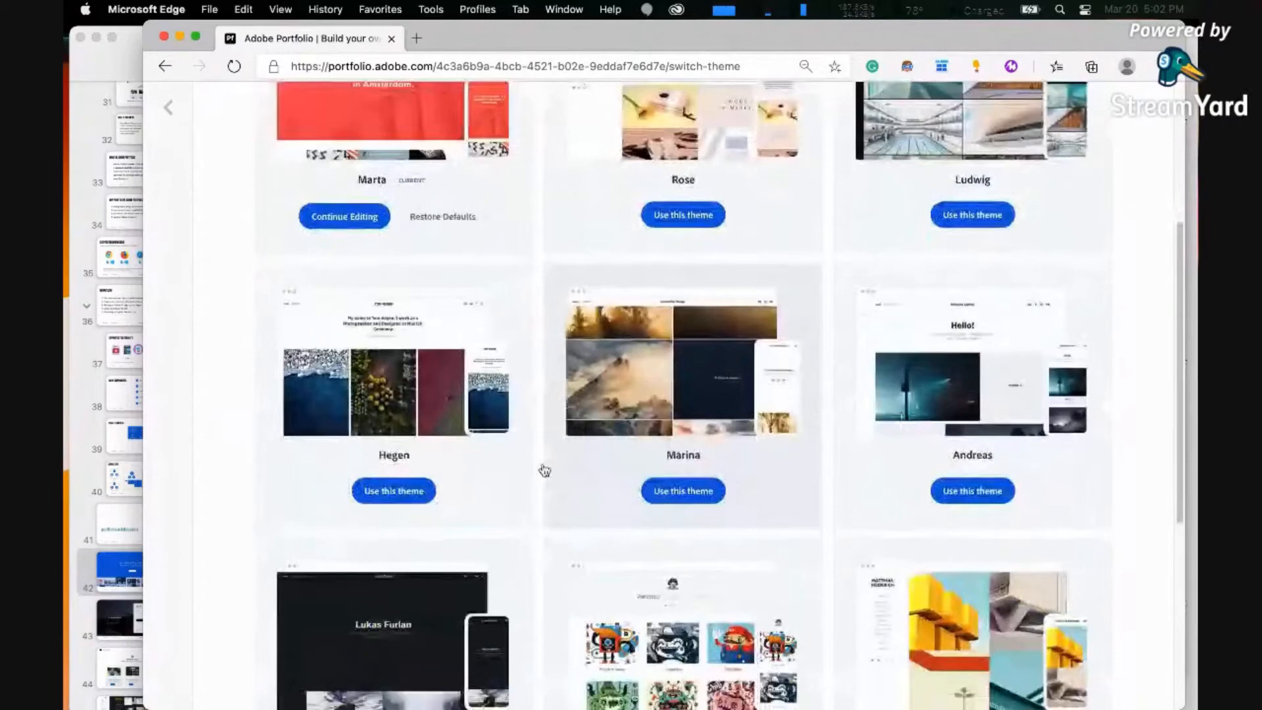
scroll(544, 470, down, 5)
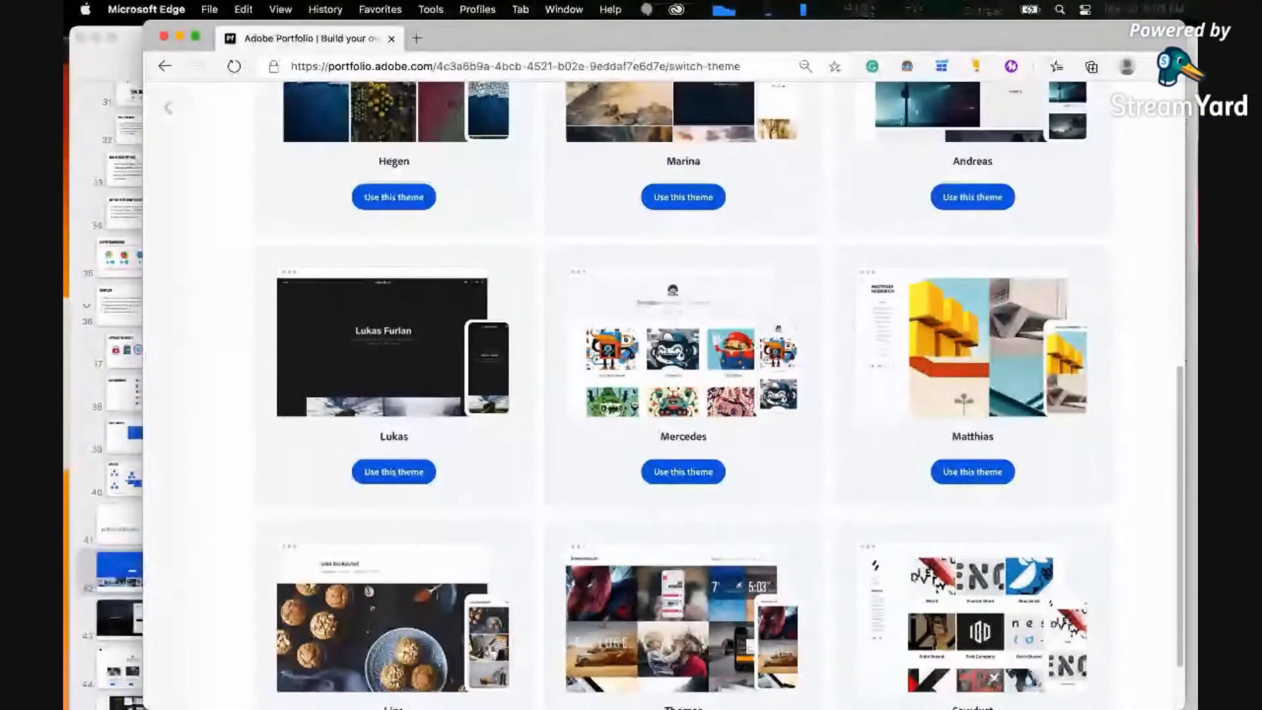
scroll(808, 309, up, 10)
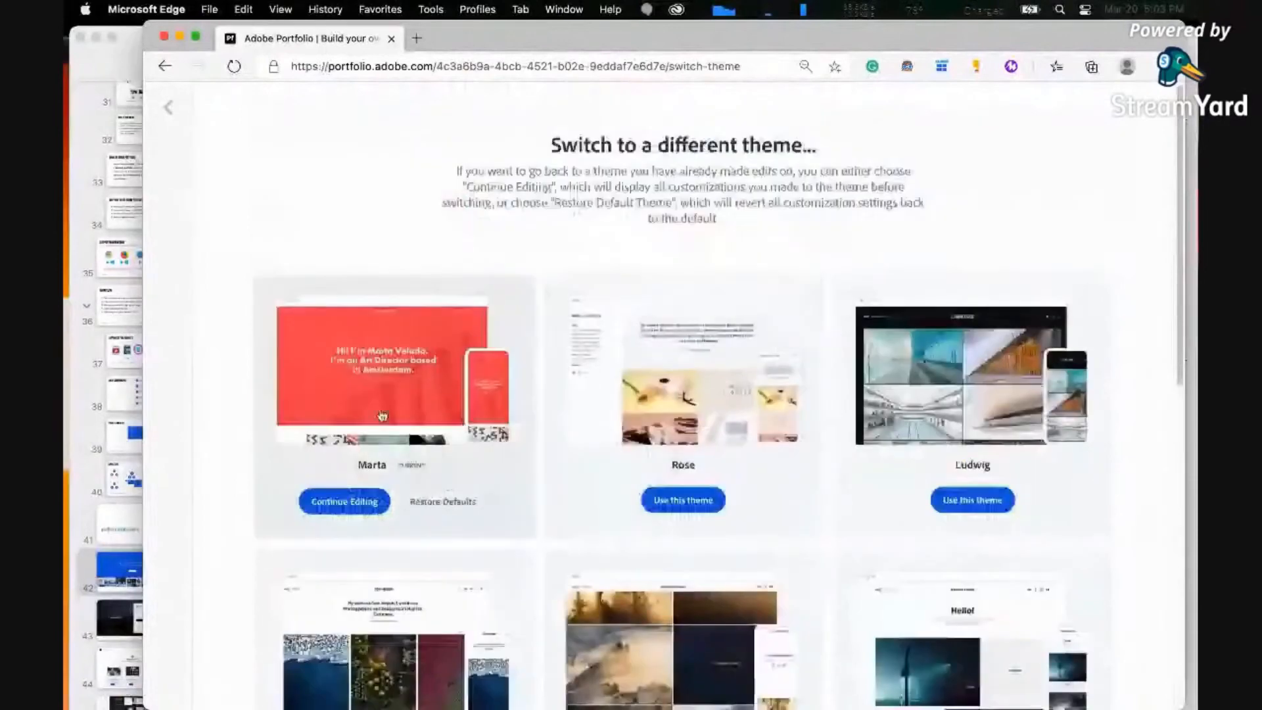
click(346, 507)
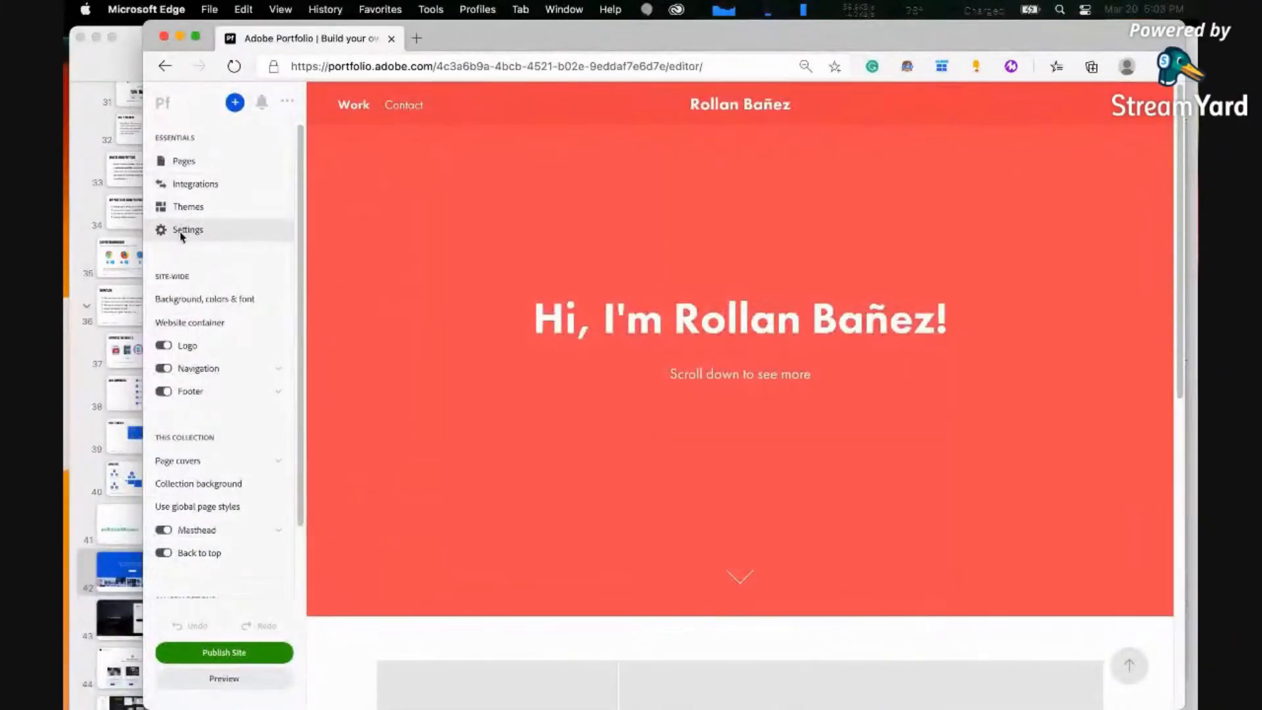
In the site settings, change the site subdomain to the owner's first initials plus surname, correct its spelling and apply it
click(182, 235)
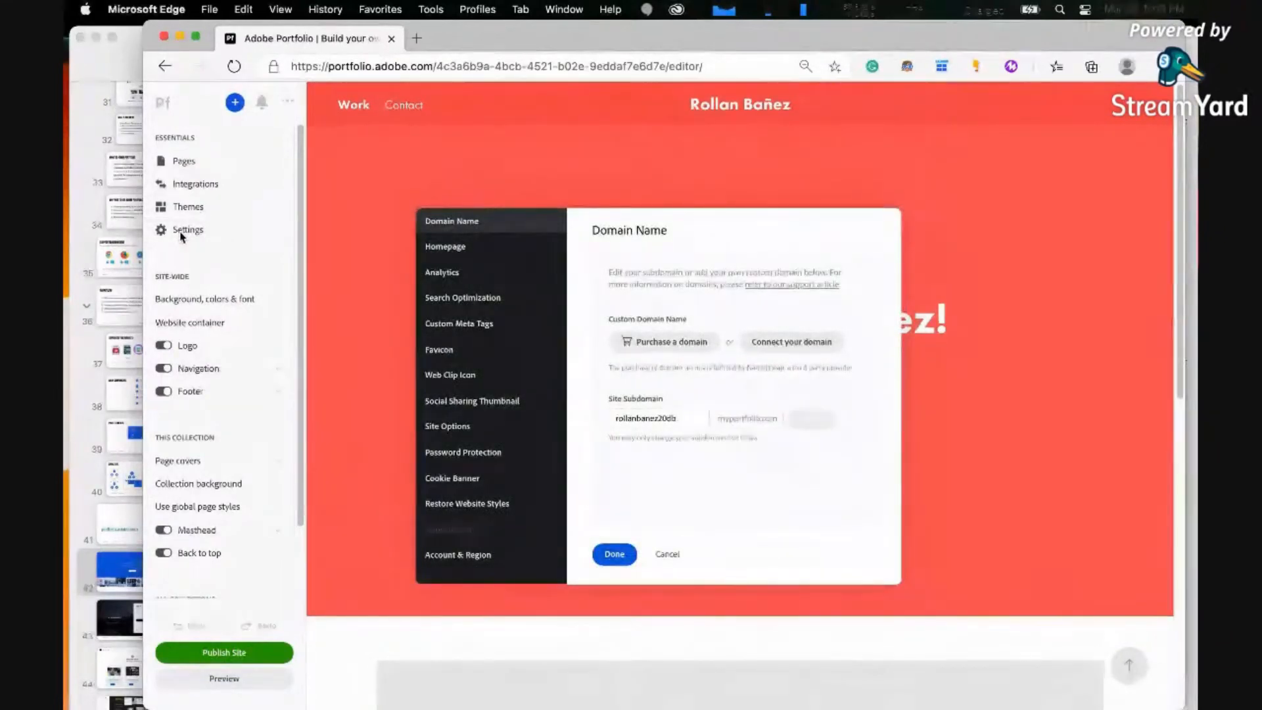
click(661, 419)
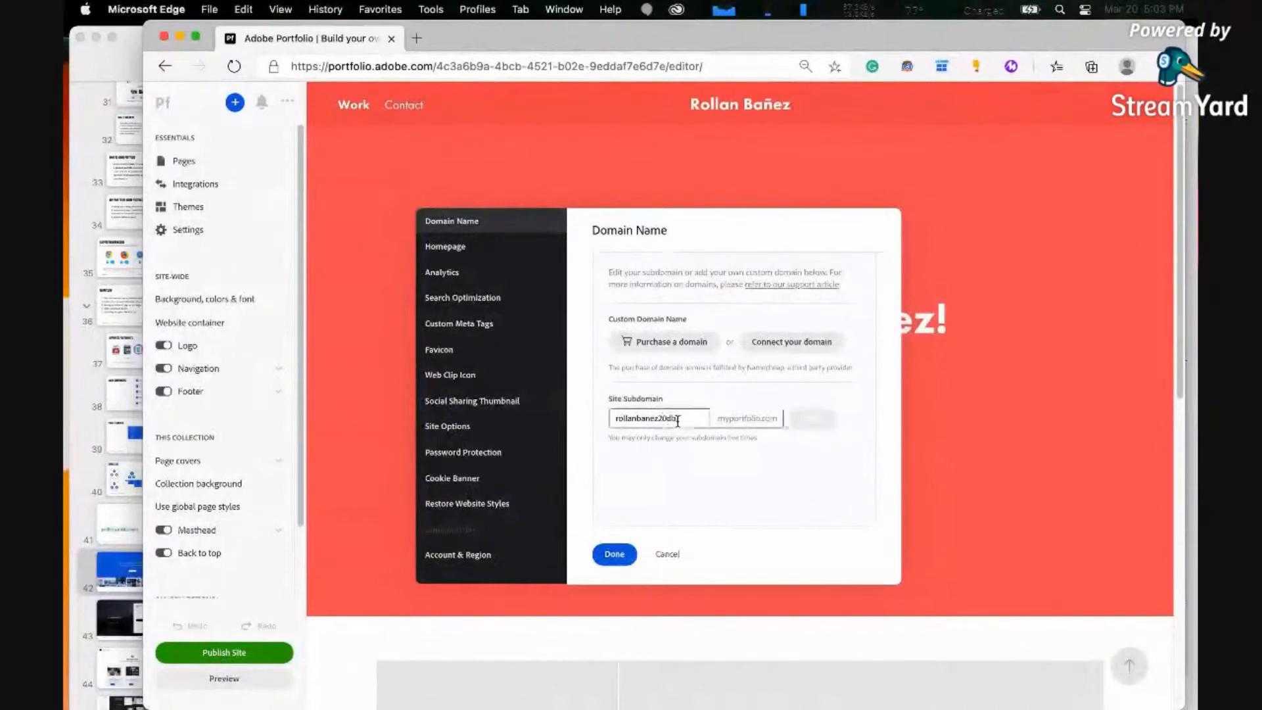
double_click(656, 417)
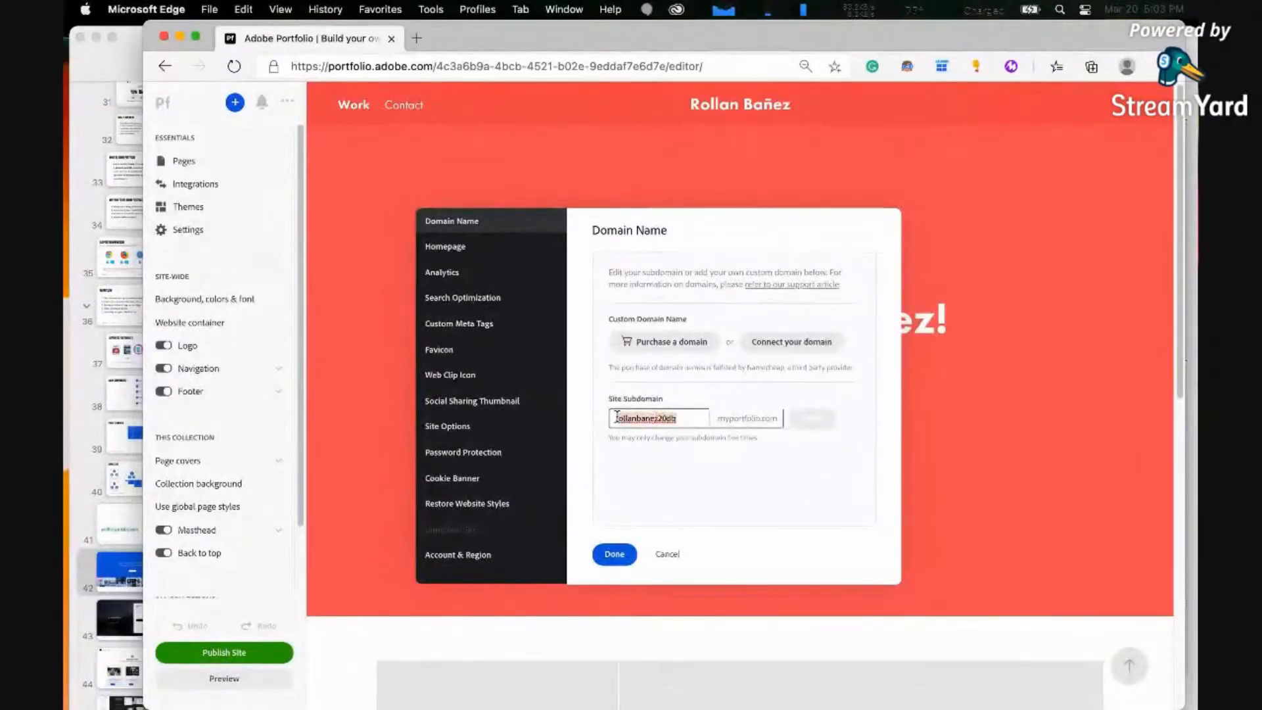
click(664, 355)
text(rmban)
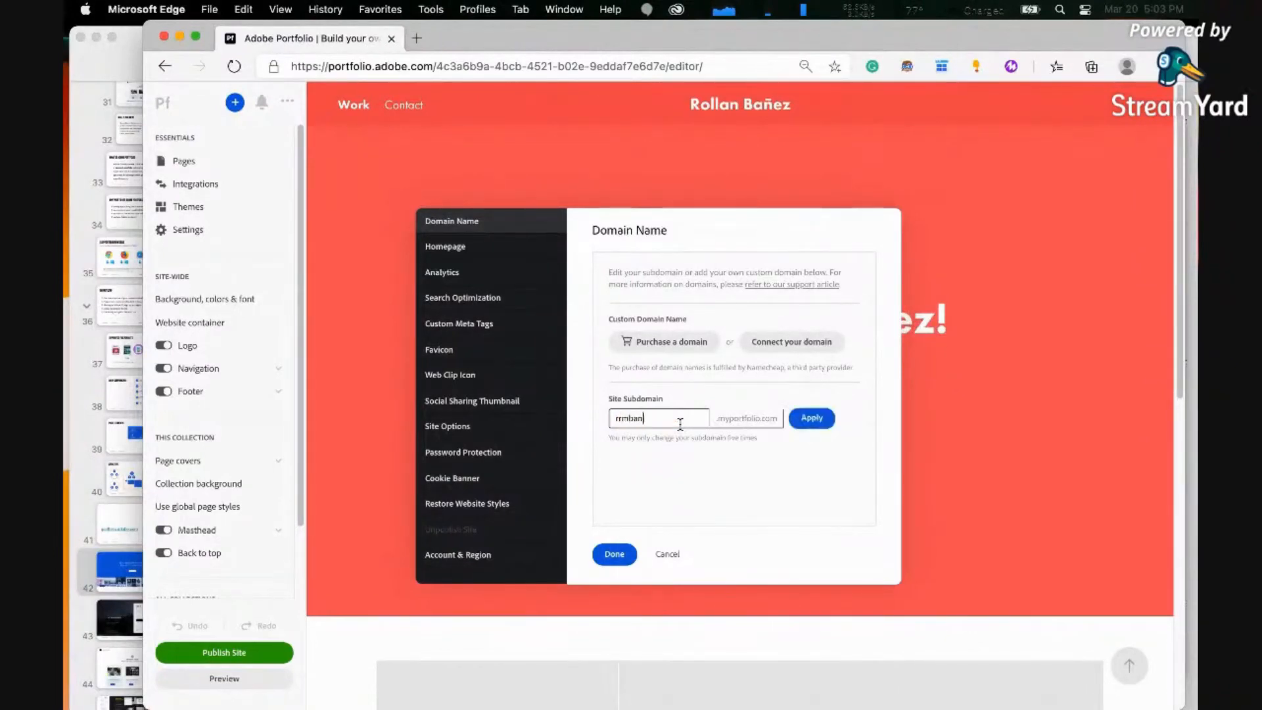
text(ez)
click(807, 421)
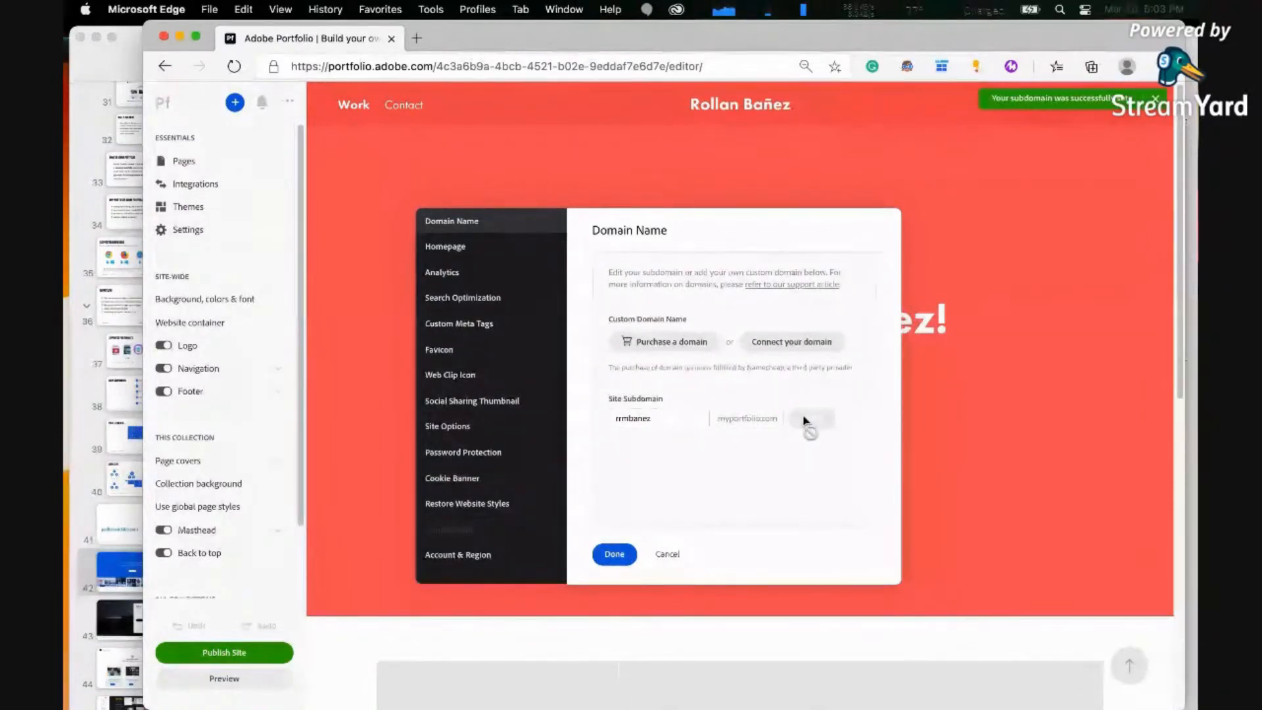
click(651, 418)
key(BackSpace)
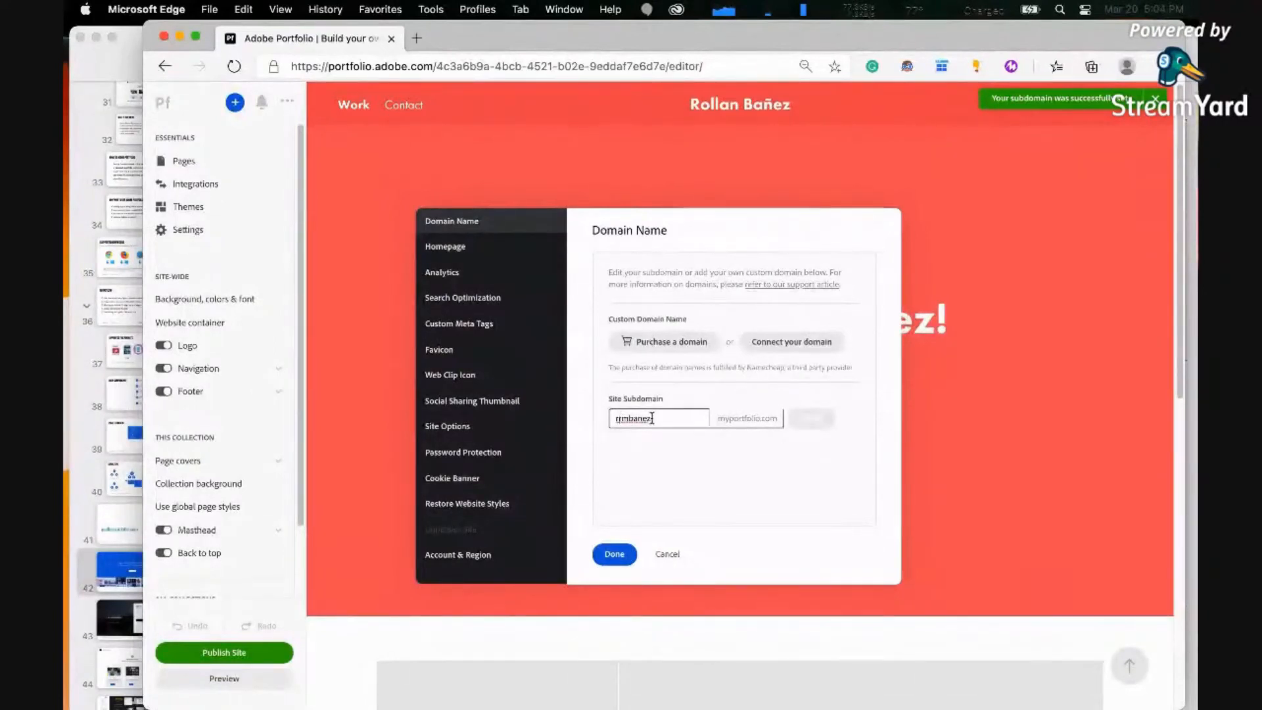
click(807, 419)
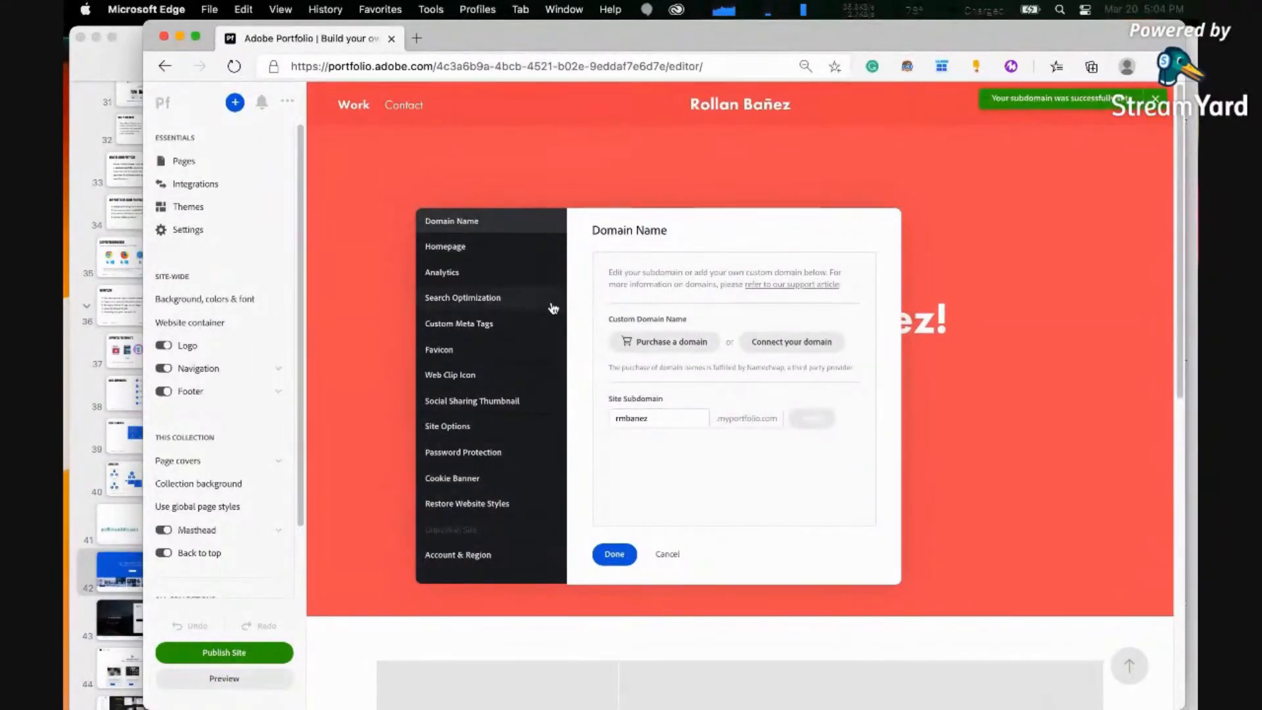
Choose to password protect the whole website in the site settings and go to the empty password field
click(498, 454)
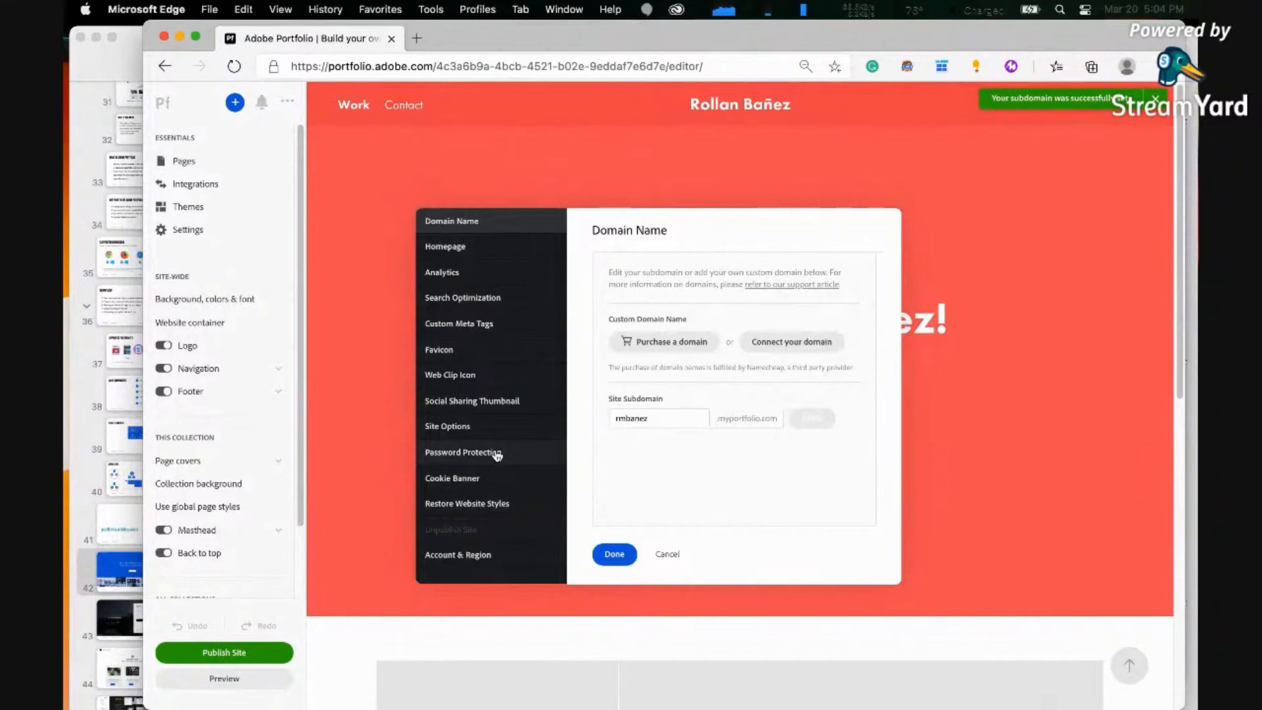
click(613, 423)
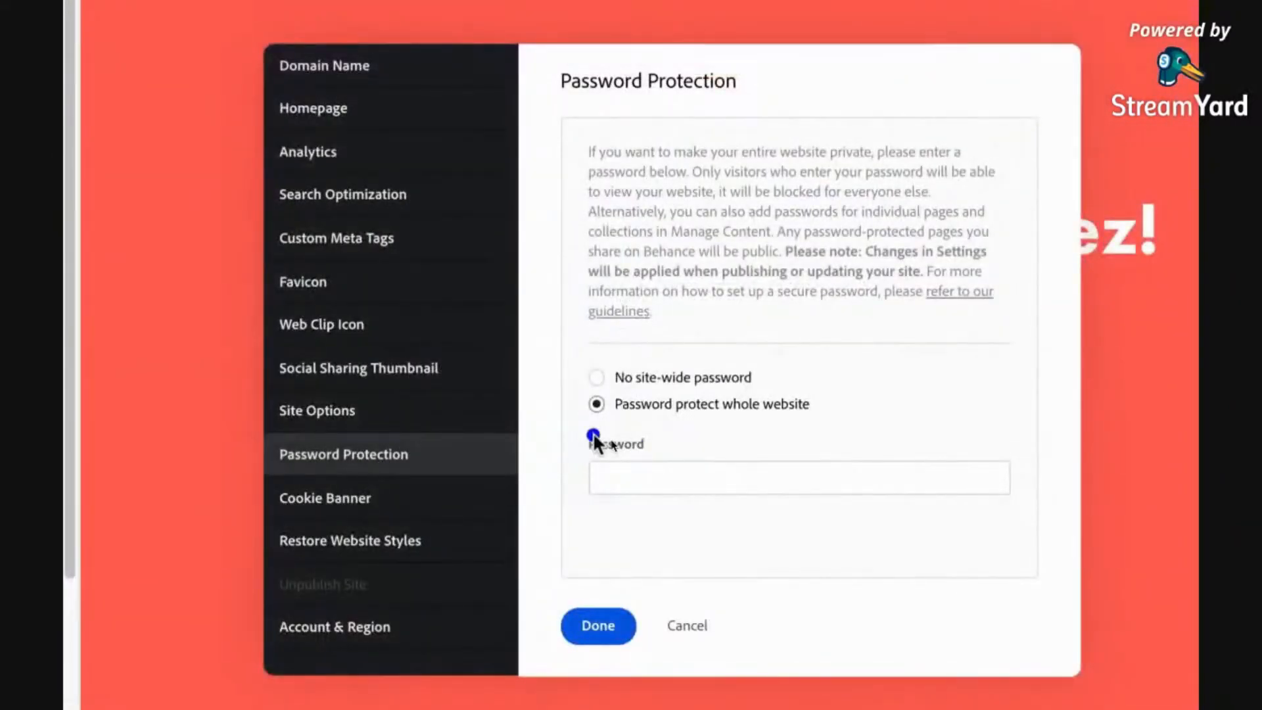
click(624, 468)
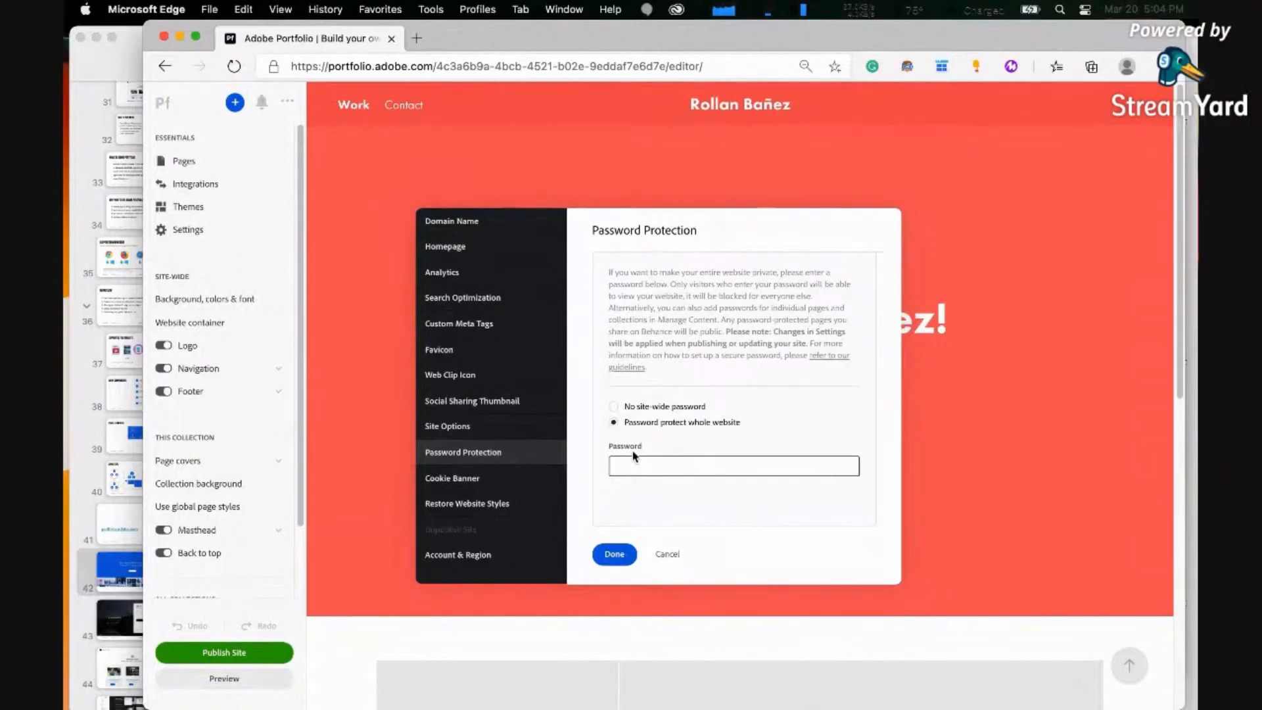
Review the Favicon, Social Sharing Thumbnail, Search Optimization and Analytics settings, trying the search engine indexing option off and on again
click(446, 354)
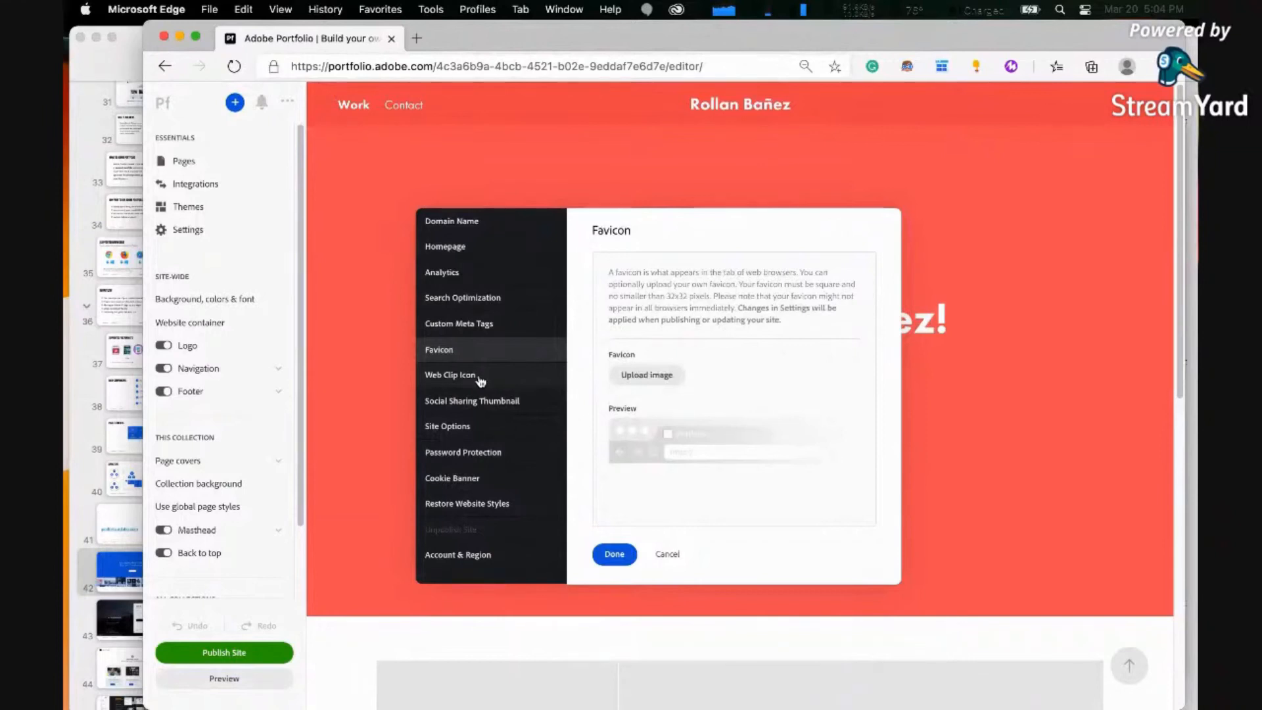
click(479, 403)
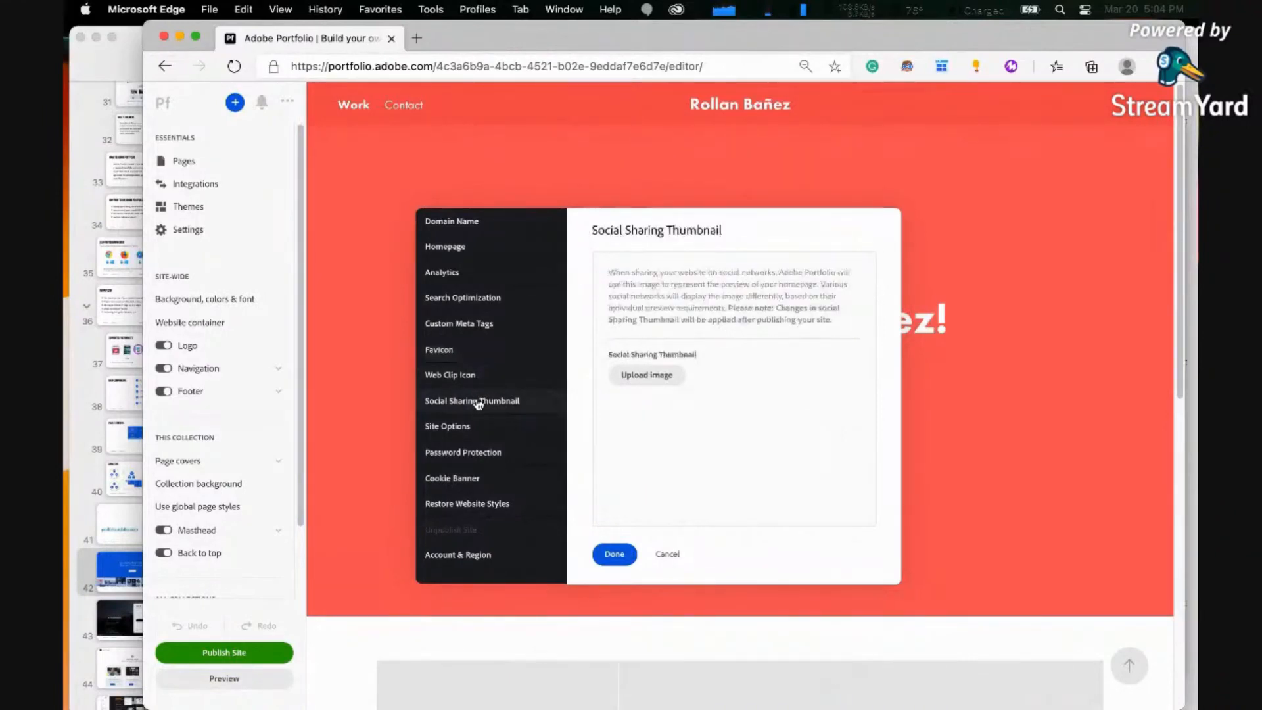
click(484, 302)
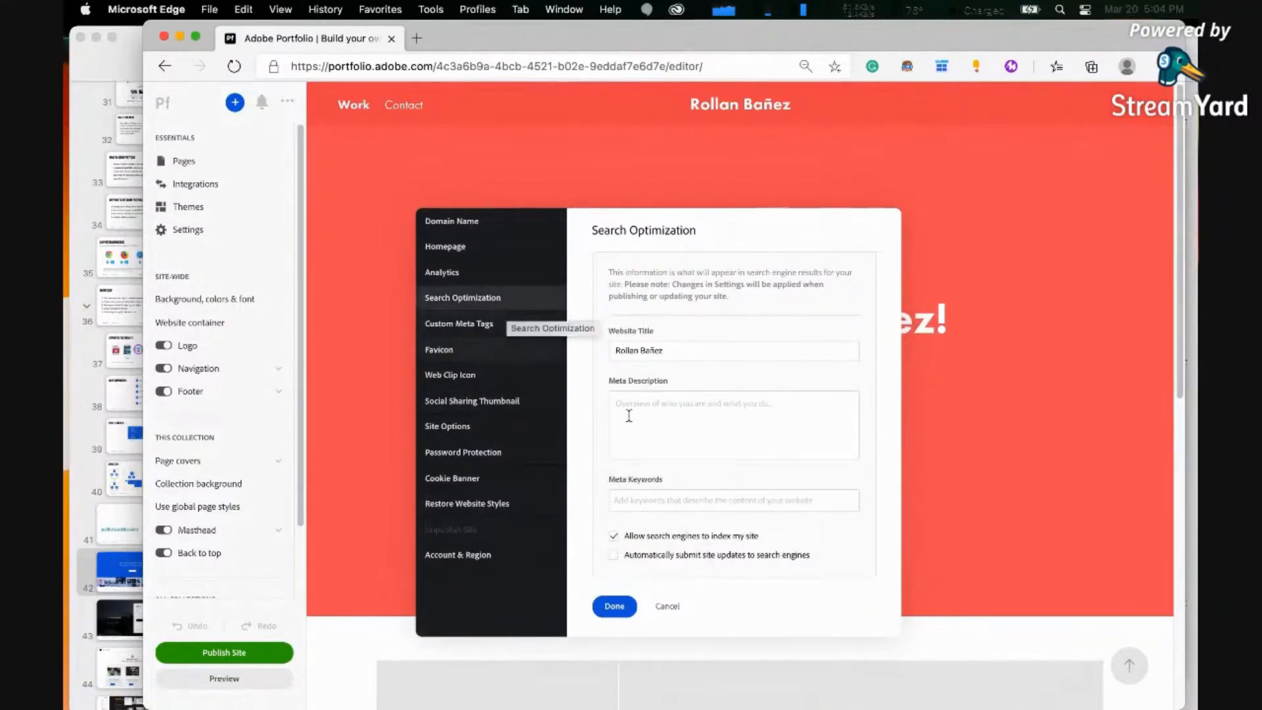
click(653, 417)
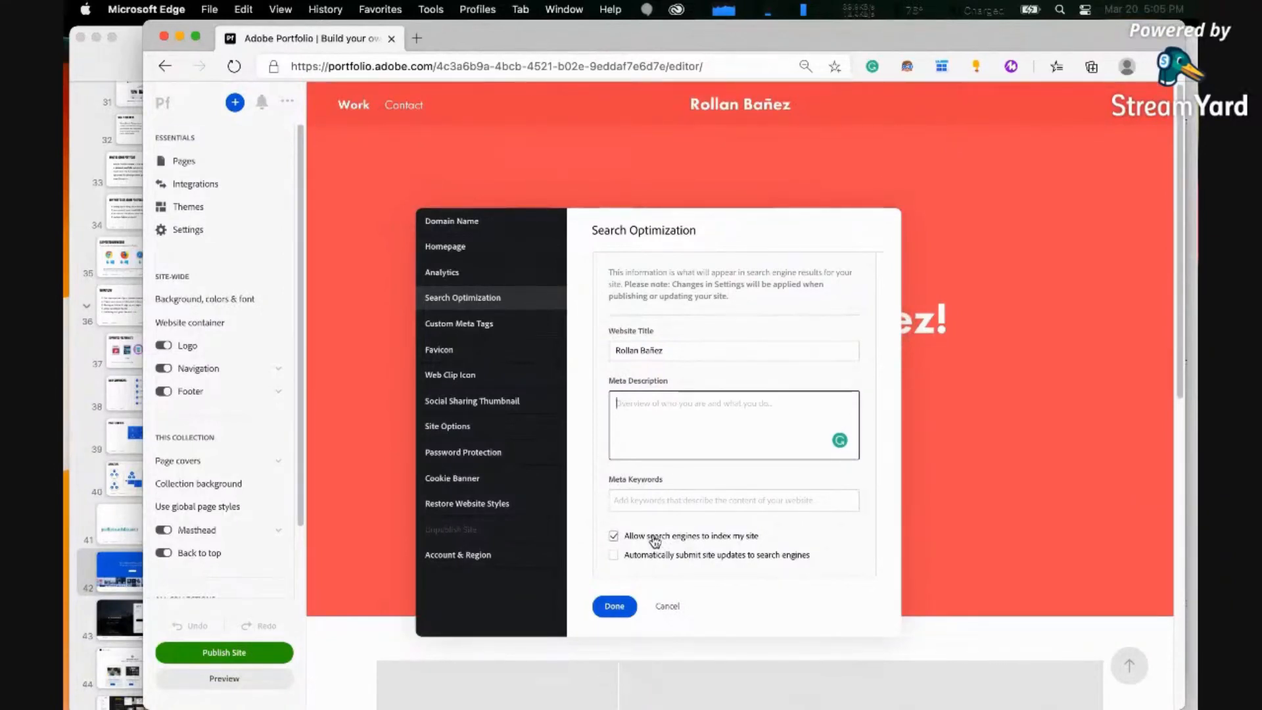
click(617, 536)
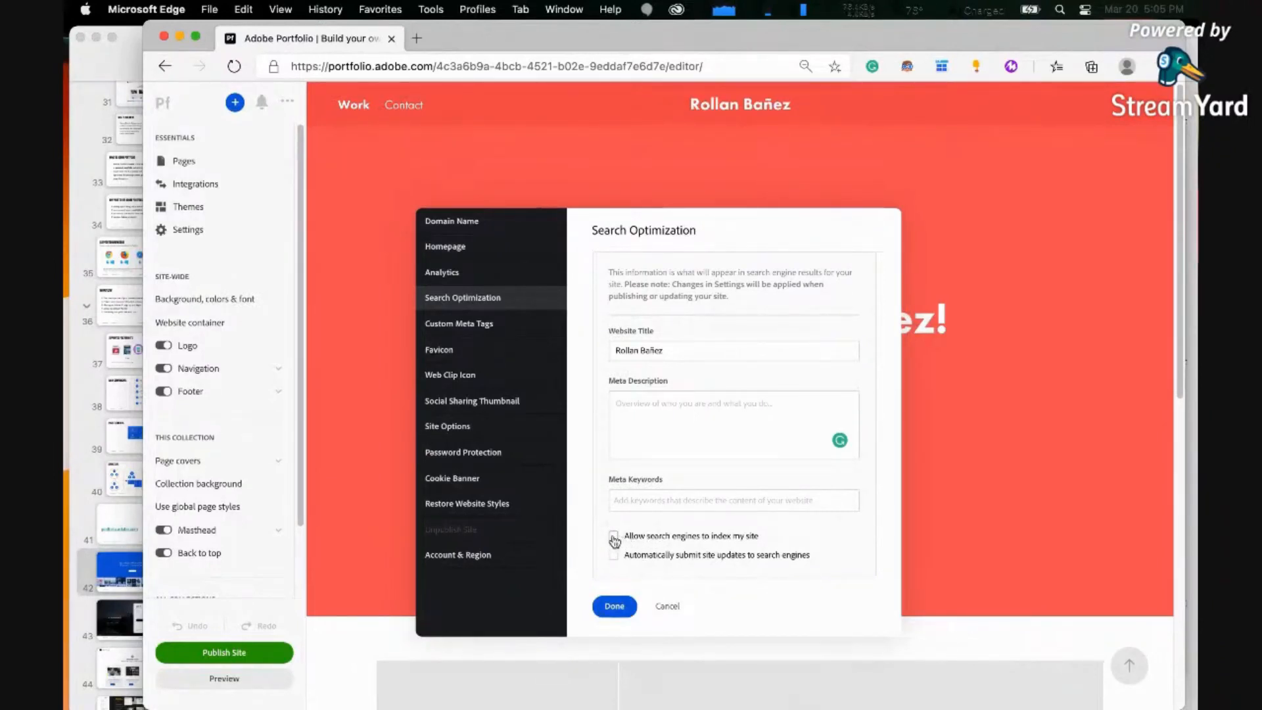
click(614, 536)
click(454, 276)
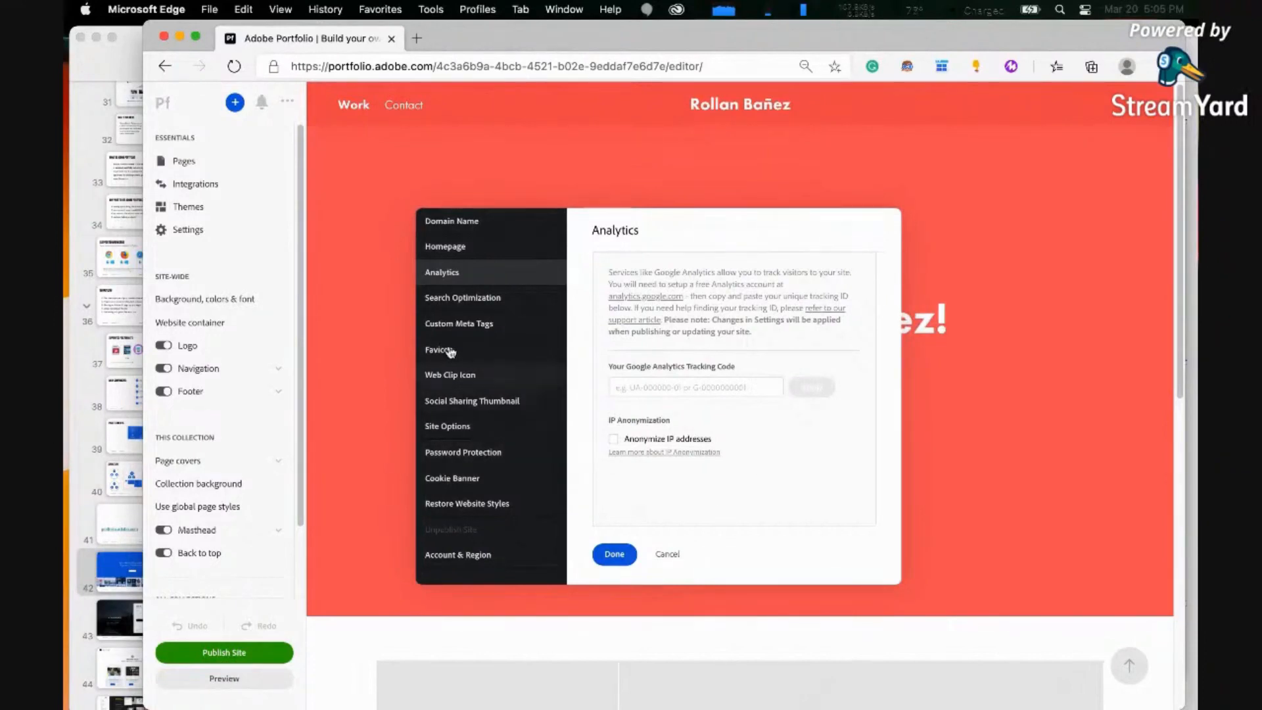
Set Password Protection to no site-wide password, recheck the site subdomain and save the site settings
click(468, 454)
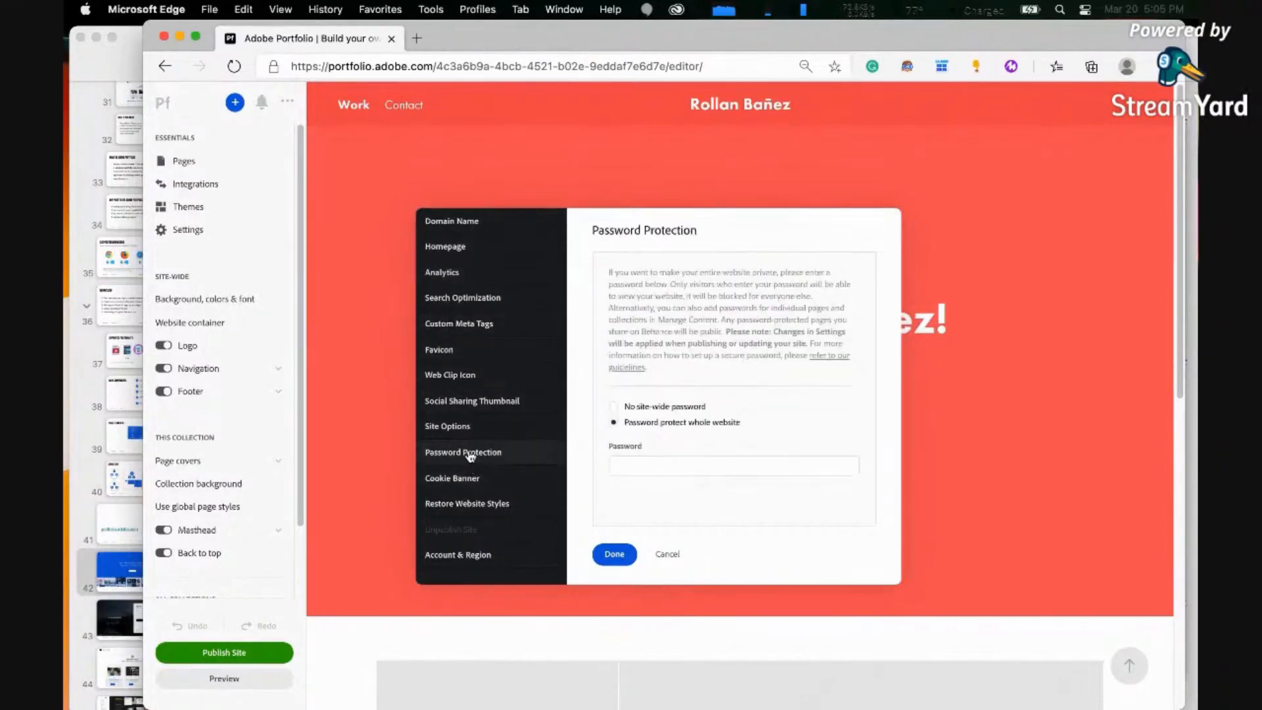
click(613, 406)
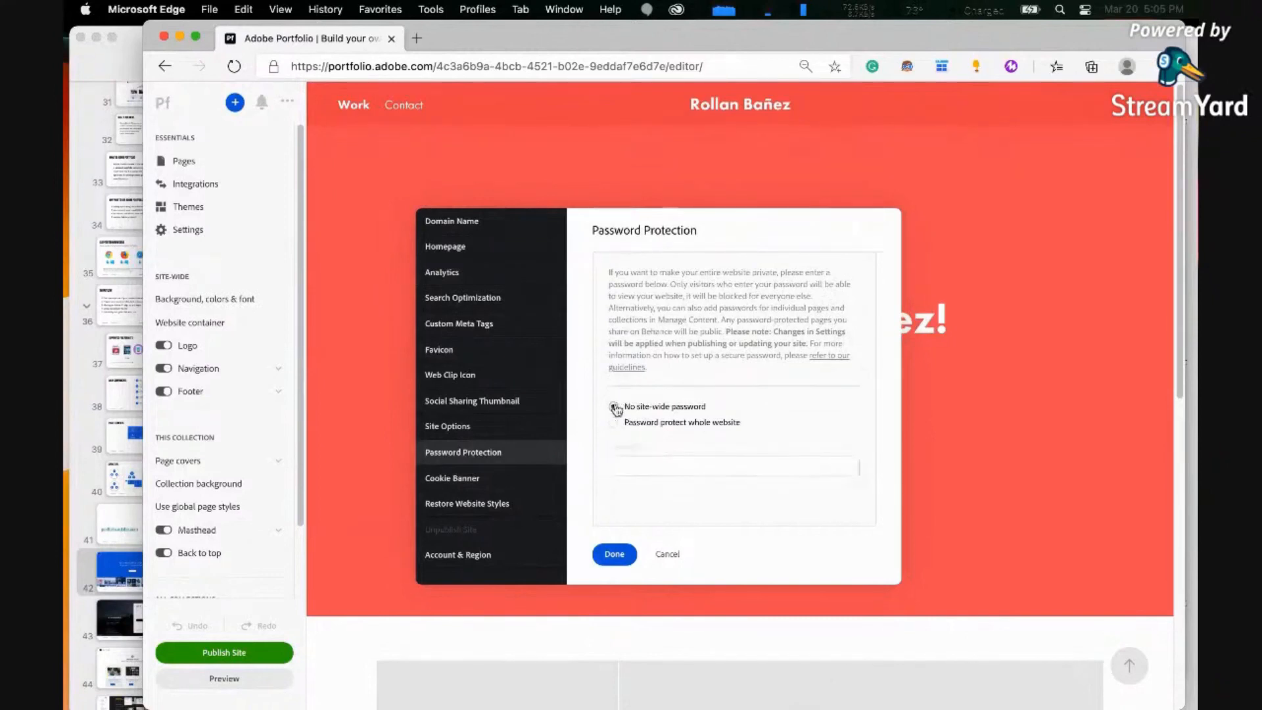
click(460, 221)
click(655, 418)
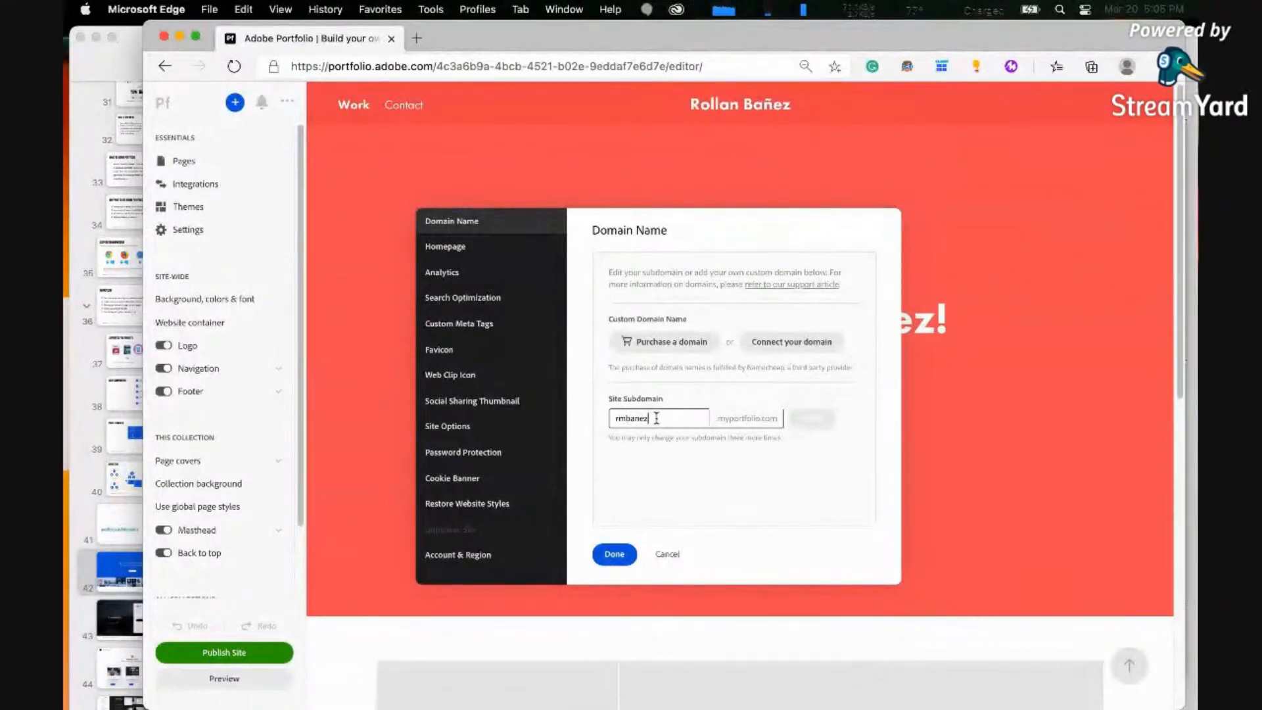
click(615, 555)
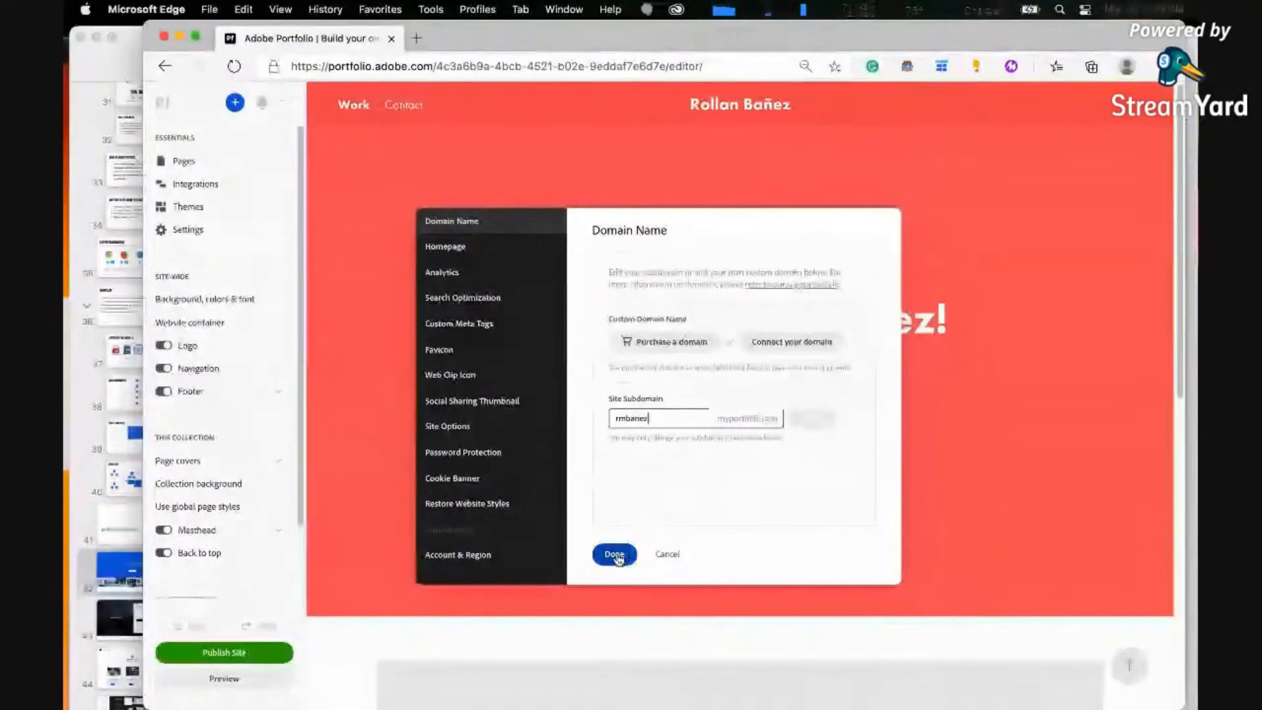